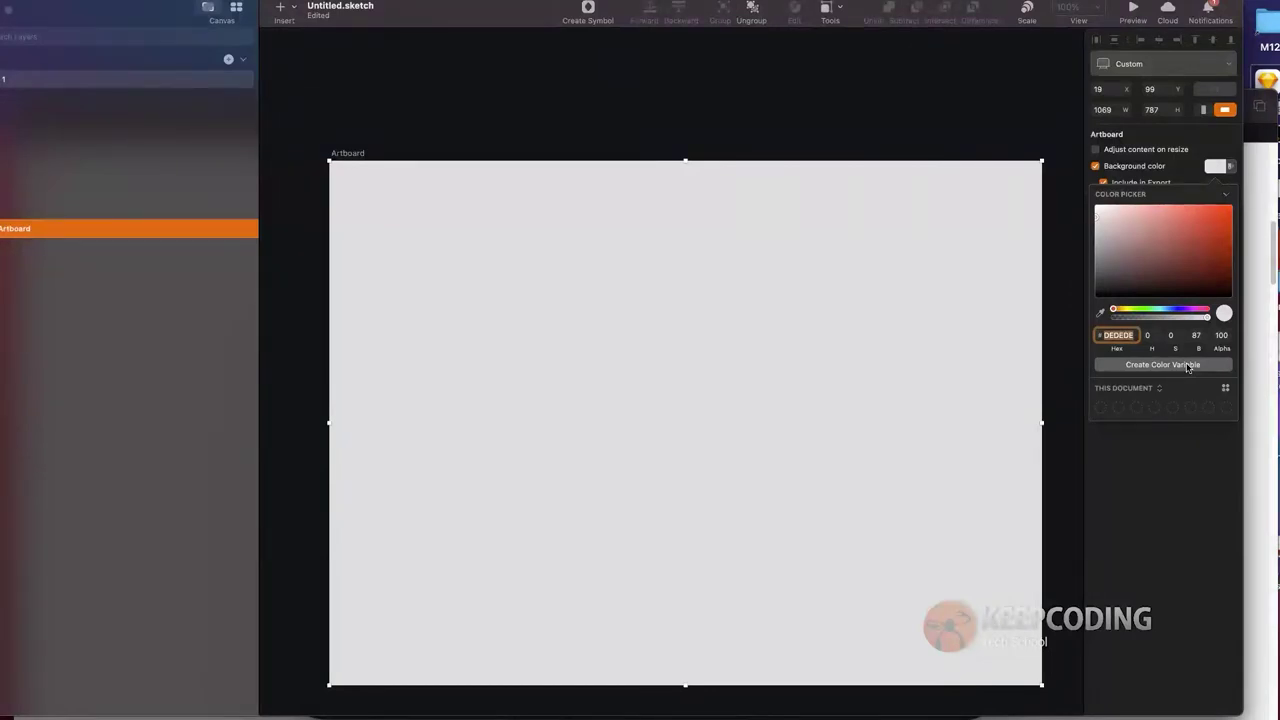
# Step: Create a color variable named Gris claro from the artboard's DEDEDE background color
pyautogui.click(1176, 367)
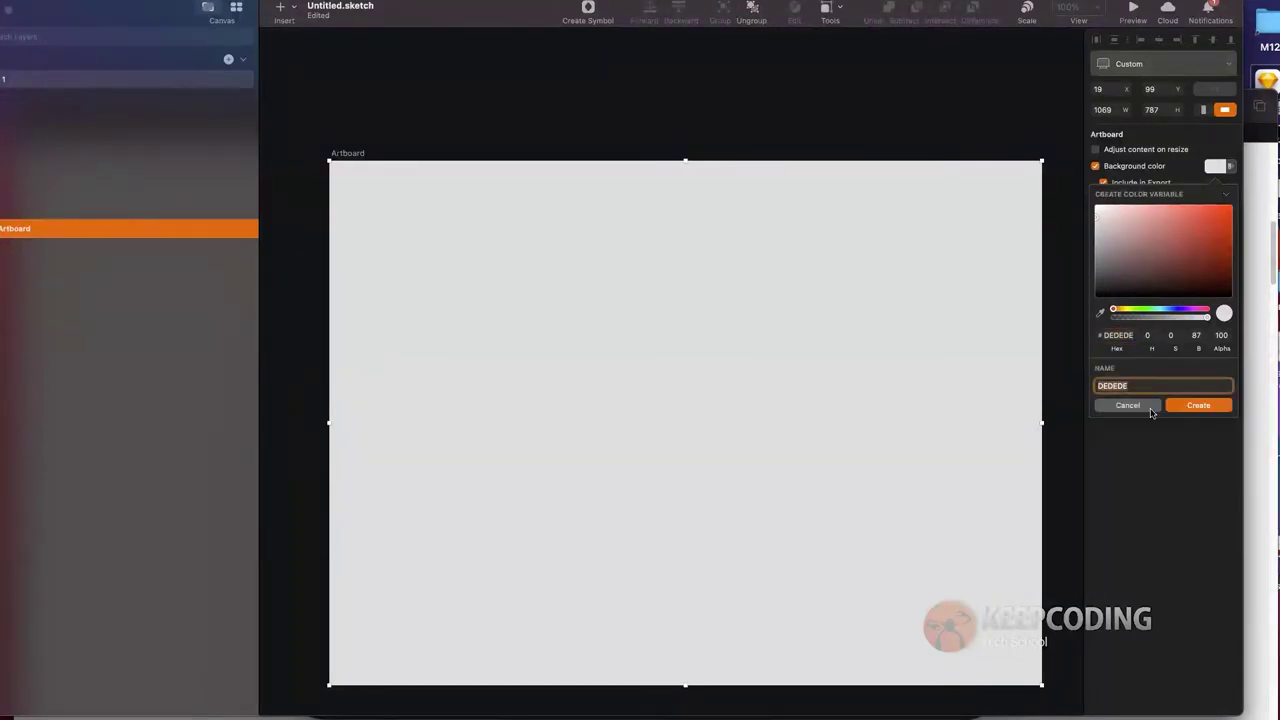
pyautogui.write('Gris claro')
pyautogui.click(1199, 405)
pyautogui.click(1128, 469)
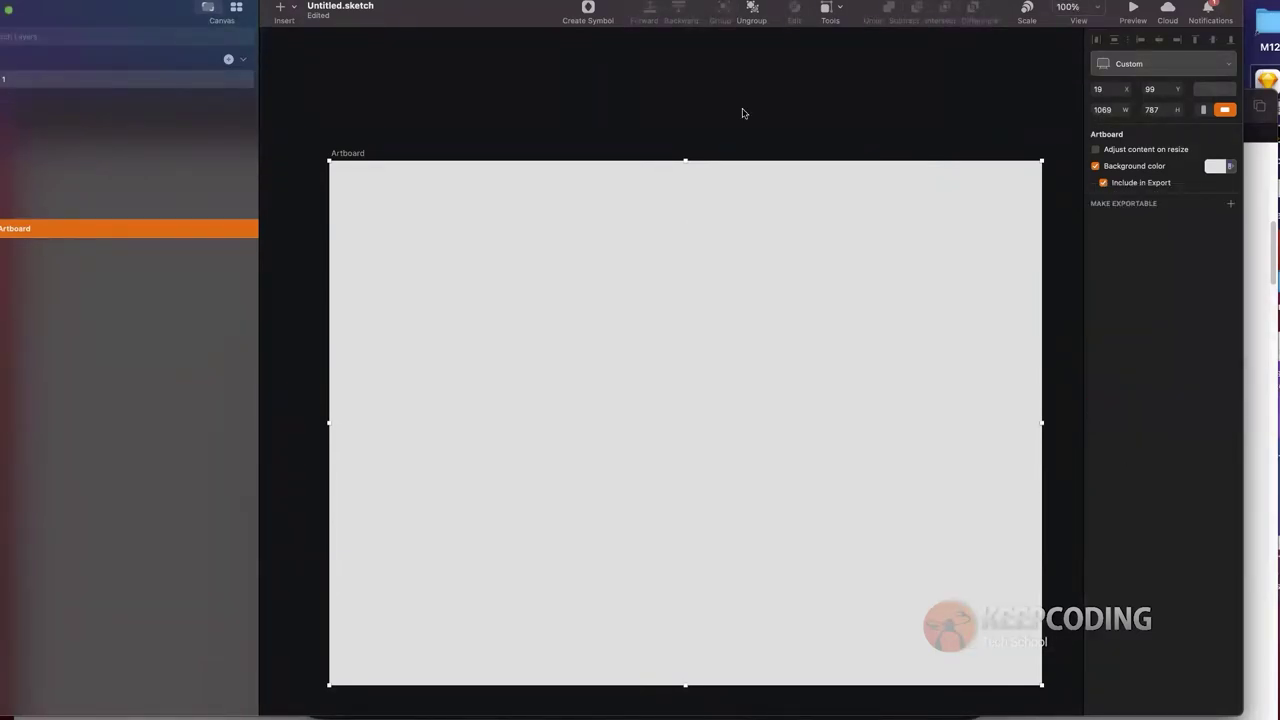
# Step: Draw a rectangle about 199 by 208 inside the artboard and fill it with the Gris claro variable
pyautogui.press('r')
pyautogui.moveTo(588, 333); pyautogui.dragTo(717, 470)
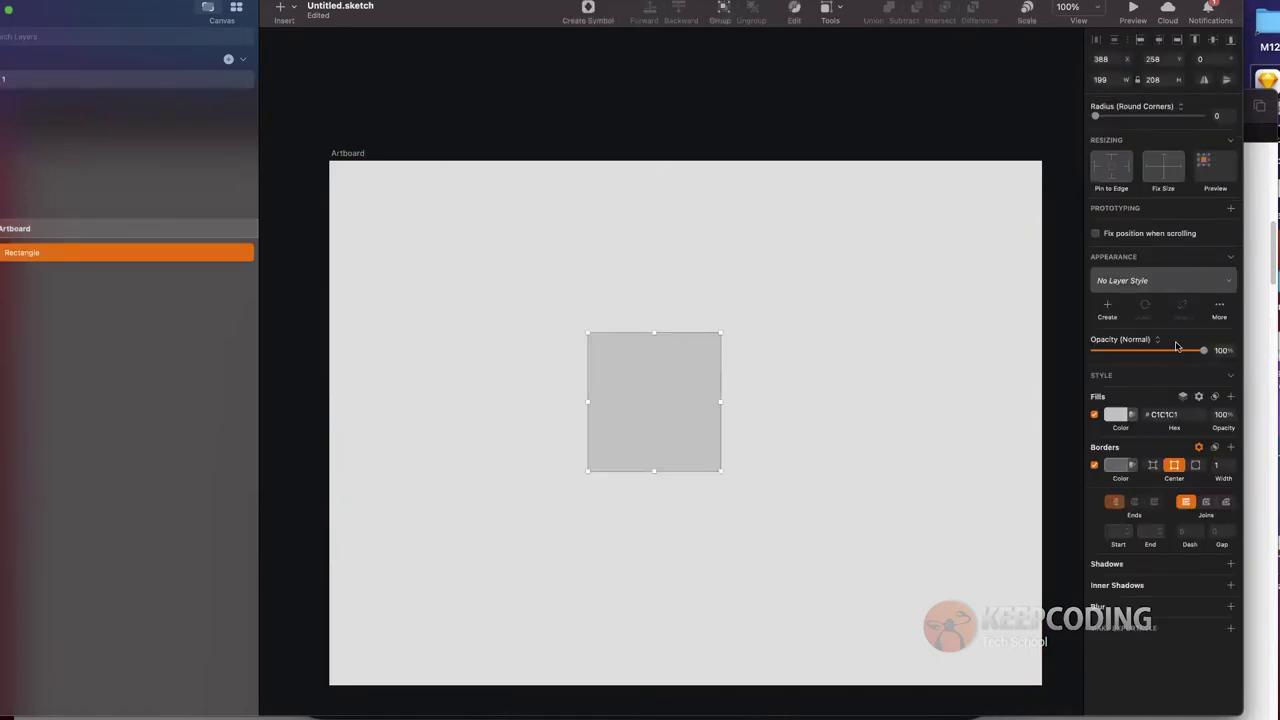
pyautogui.click(1116, 414)
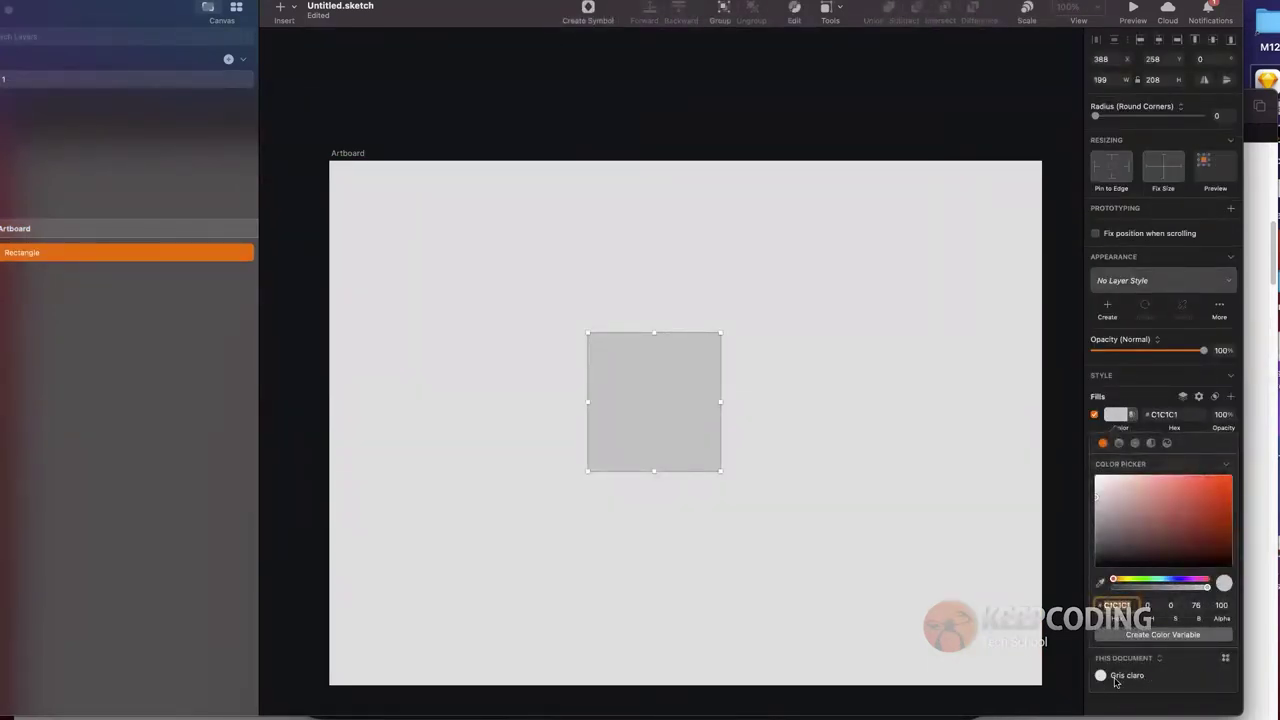
pyautogui.click(1120, 676)
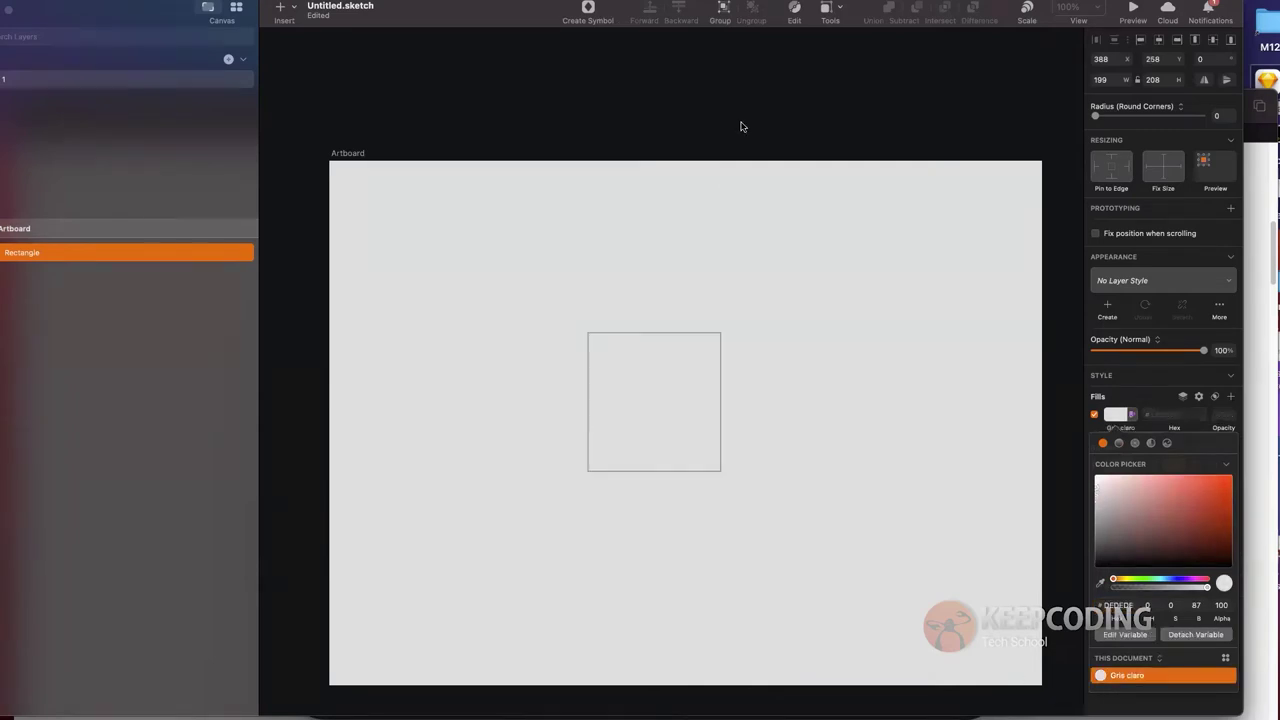
# Step: Move the rectangle onto the empty canvas above the artboard and place a duplicate of it alongside
pyautogui.moveTo(741, 199); pyautogui.dragTo(761, 308)
pyautogui.moveTo(670, 514); pyautogui.dragTo(514, 297)
pyautogui.hscroll(-5, 751, 309)
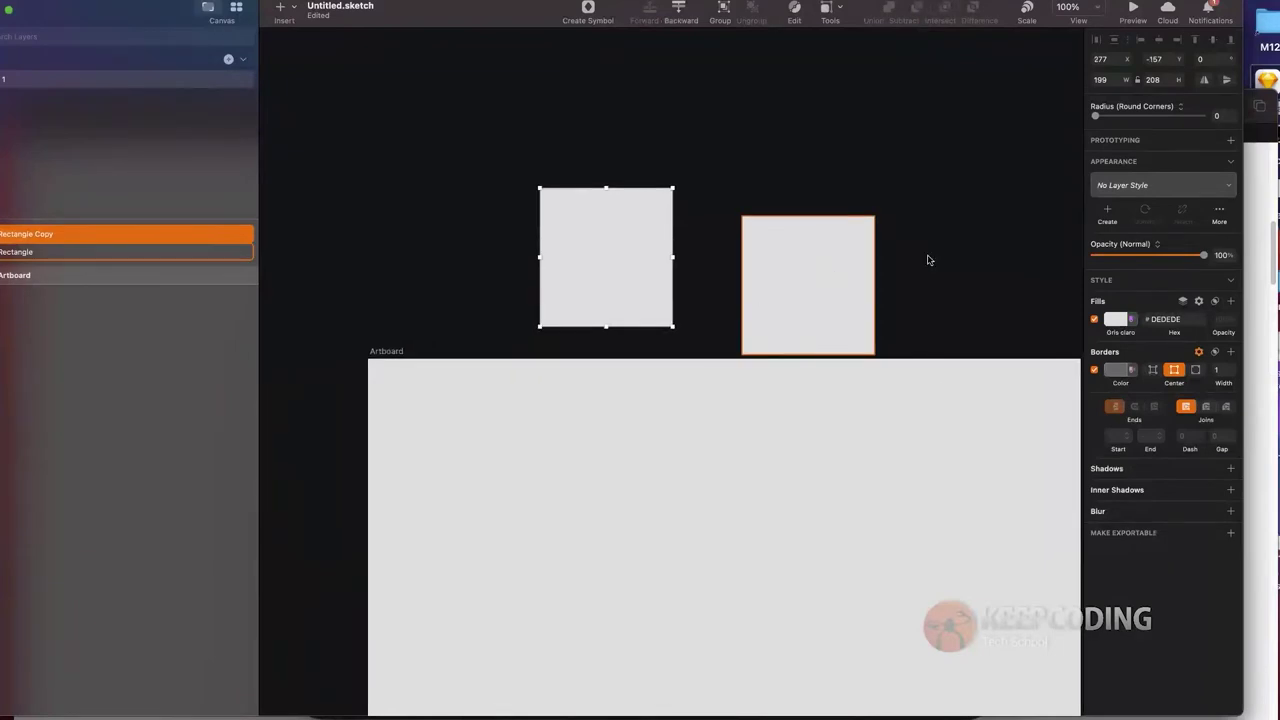
# Step: Edit the Gris claro variable through the original rectangle's fill, changing it to dark red 700909, and update it
pyautogui.click(840, 297)
pyautogui.click(1121, 320)
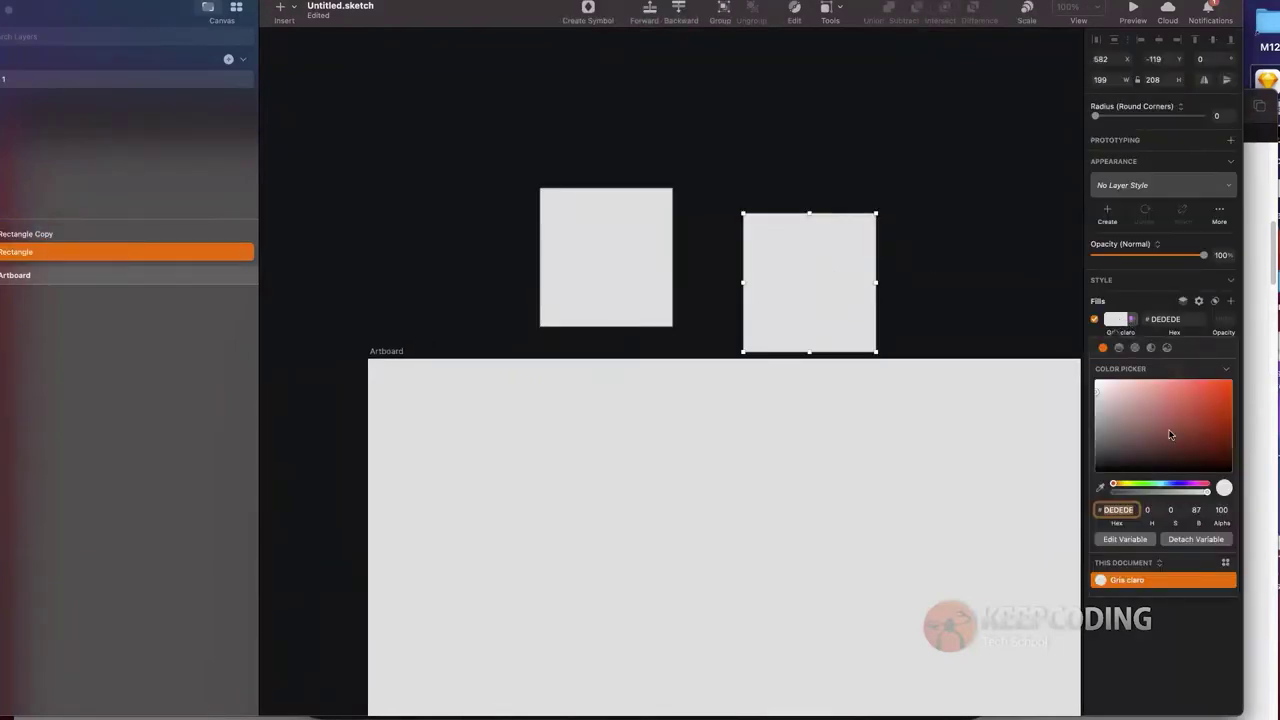
pyautogui.click(1132, 541)
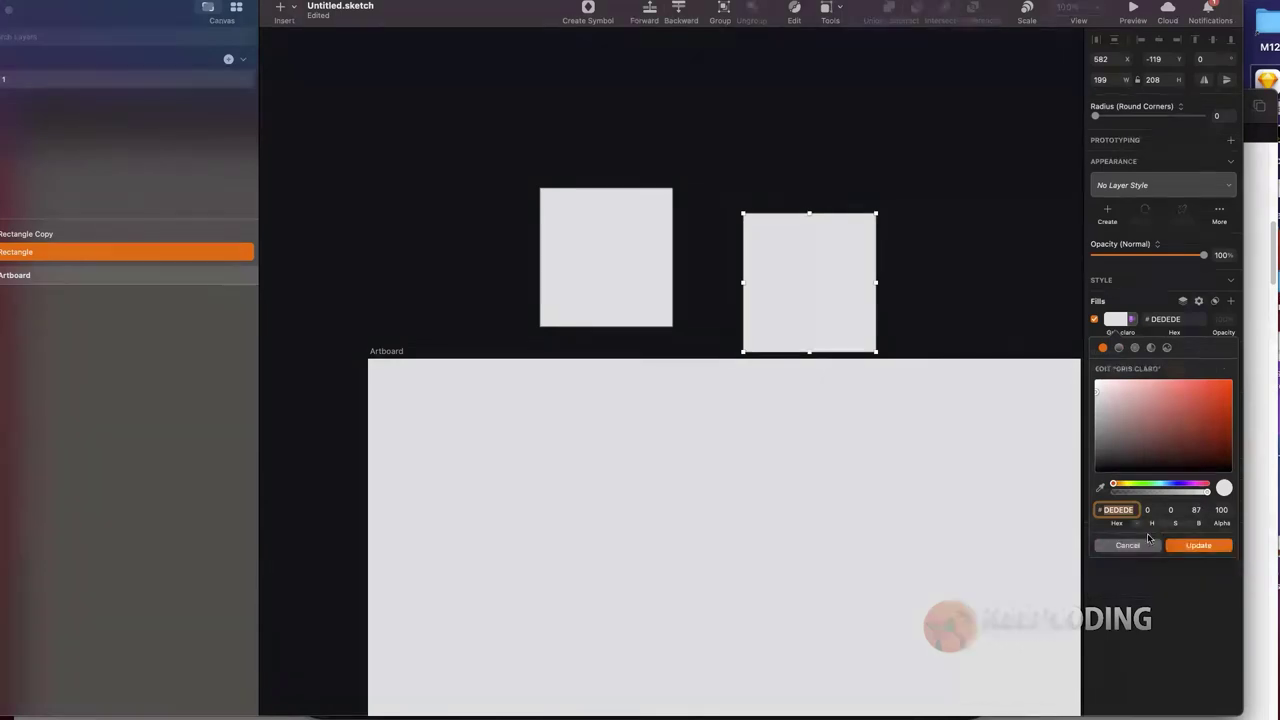
pyautogui.moveTo(1200, 436); pyautogui.dragTo(1221, 432)
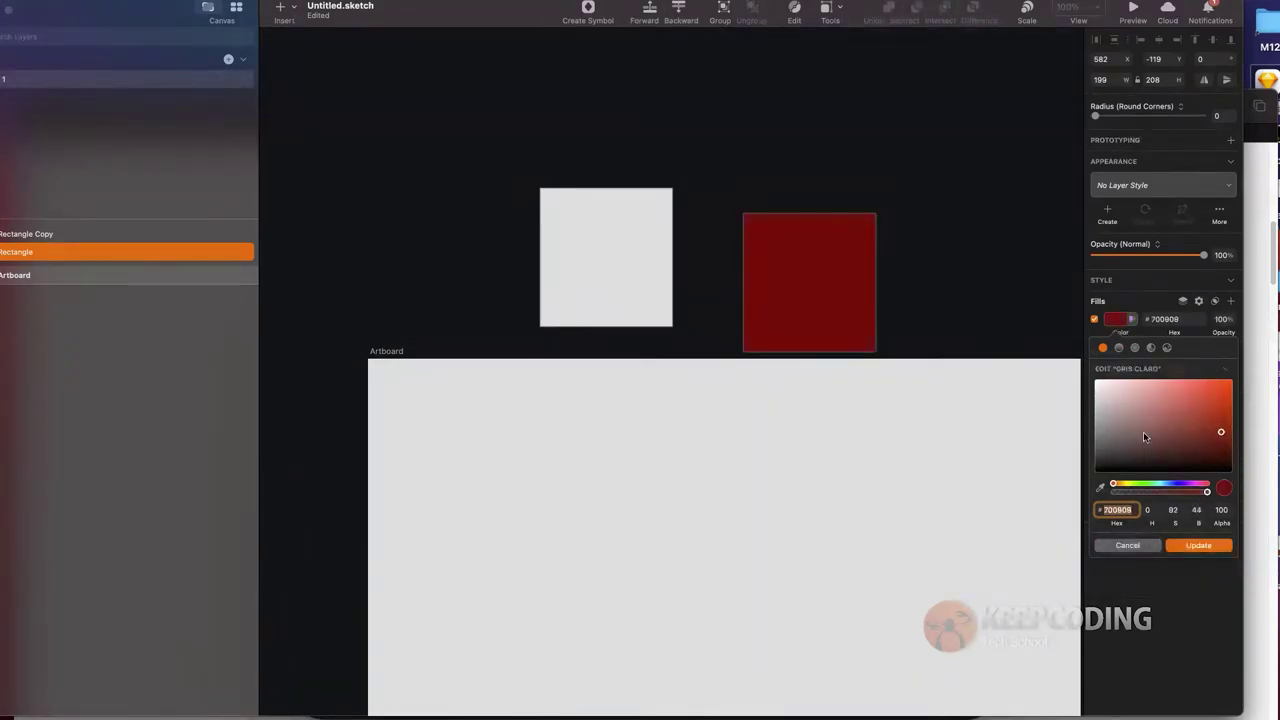
pyautogui.click(1180, 545)
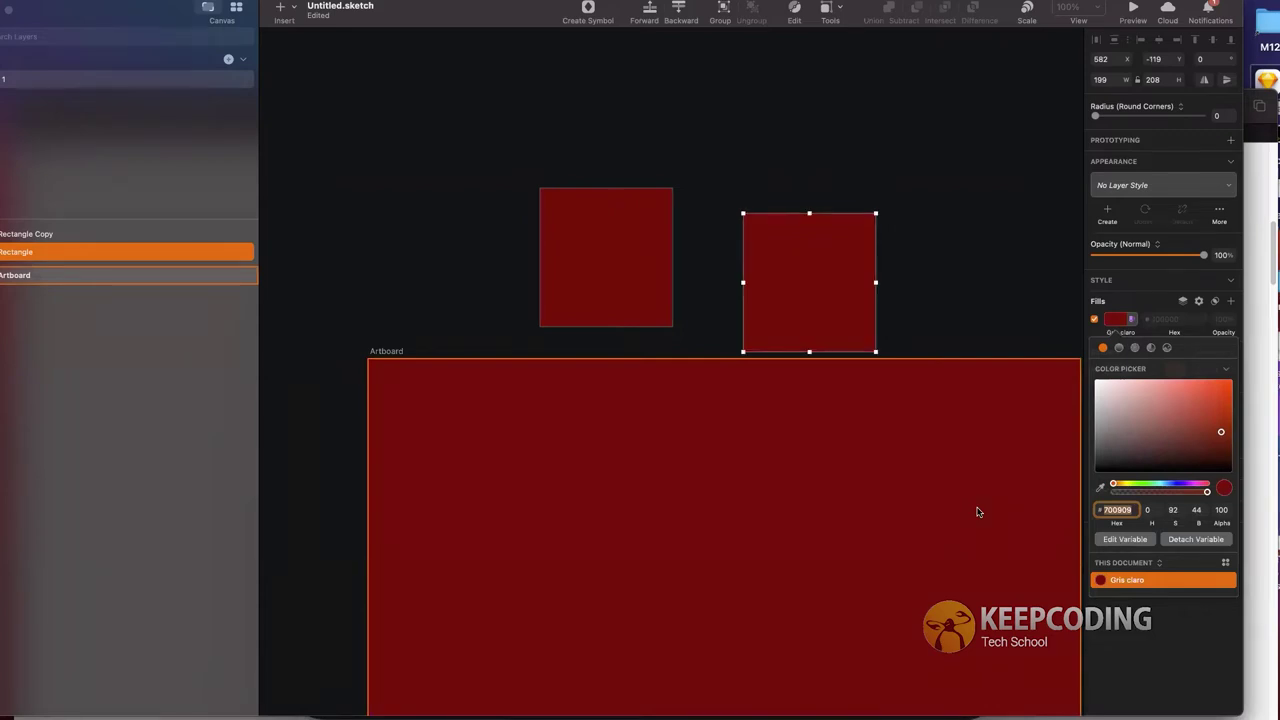
# Step: Undo the last update of the Gris claro variable and deselect the rectangle
pyautogui.press('super+z')
pyautogui.click(938, 287)
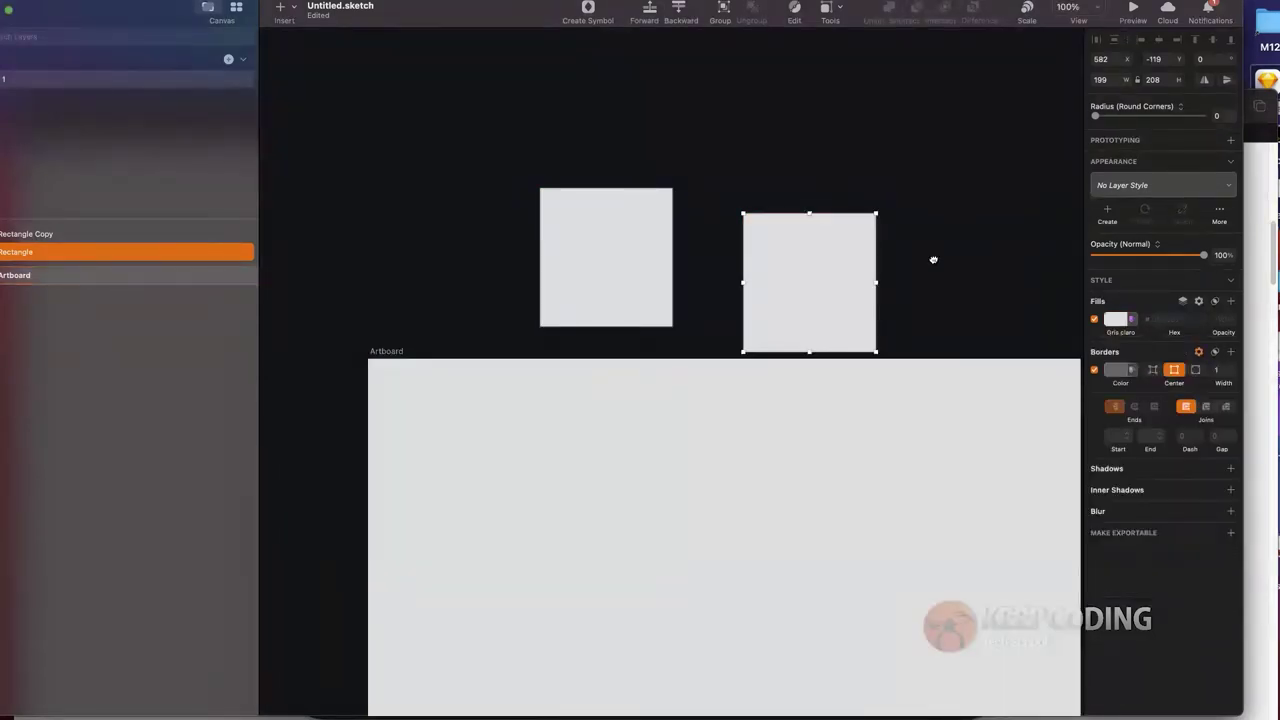
pyautogui.scroll(4, 934, 260)
pyautogui.click(814, 370)
# Step: Draw a new artboard beside the two squares, apply the iPhone 8 preset and move it to about X 936, Y -768
pyautogui.scroll(5, 780, 354)
pyautogui.hscroll(3, 780, 354)
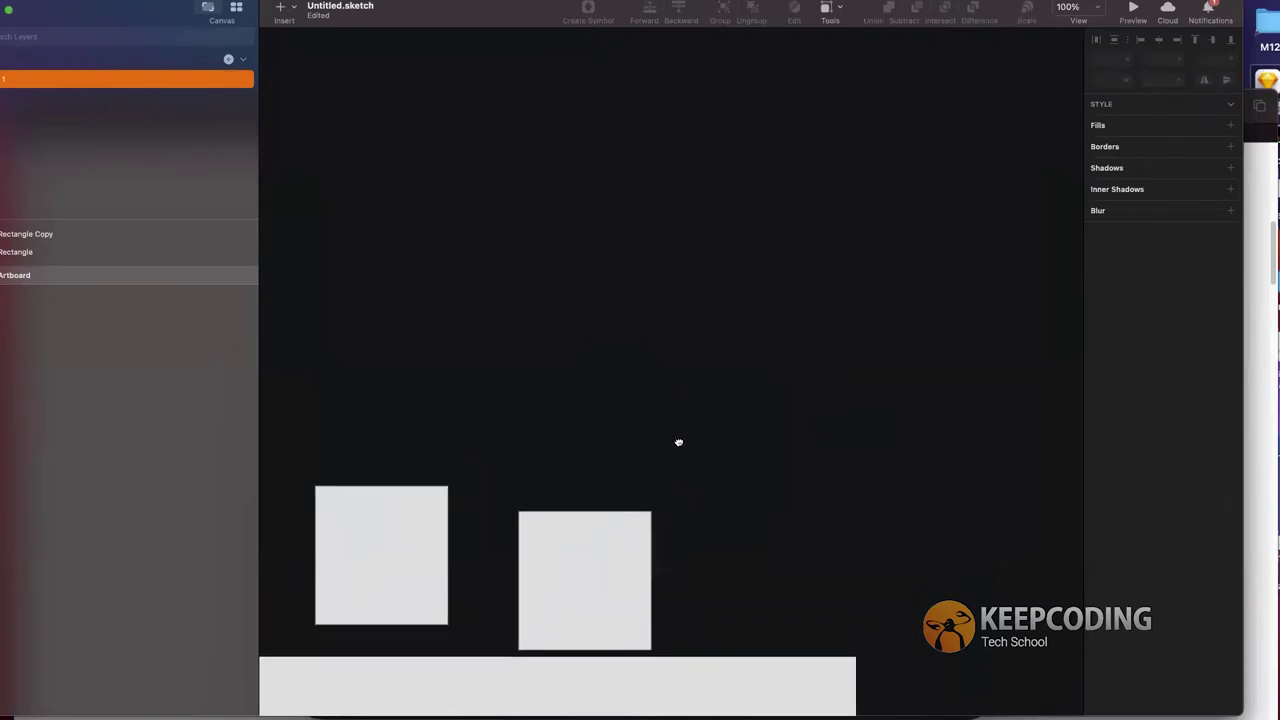
pyautogui.press('a')
pyautogui.moveTo(714, 178); pyautogui.dragTo(884, 458)
pyautogui.click(1152, 65)
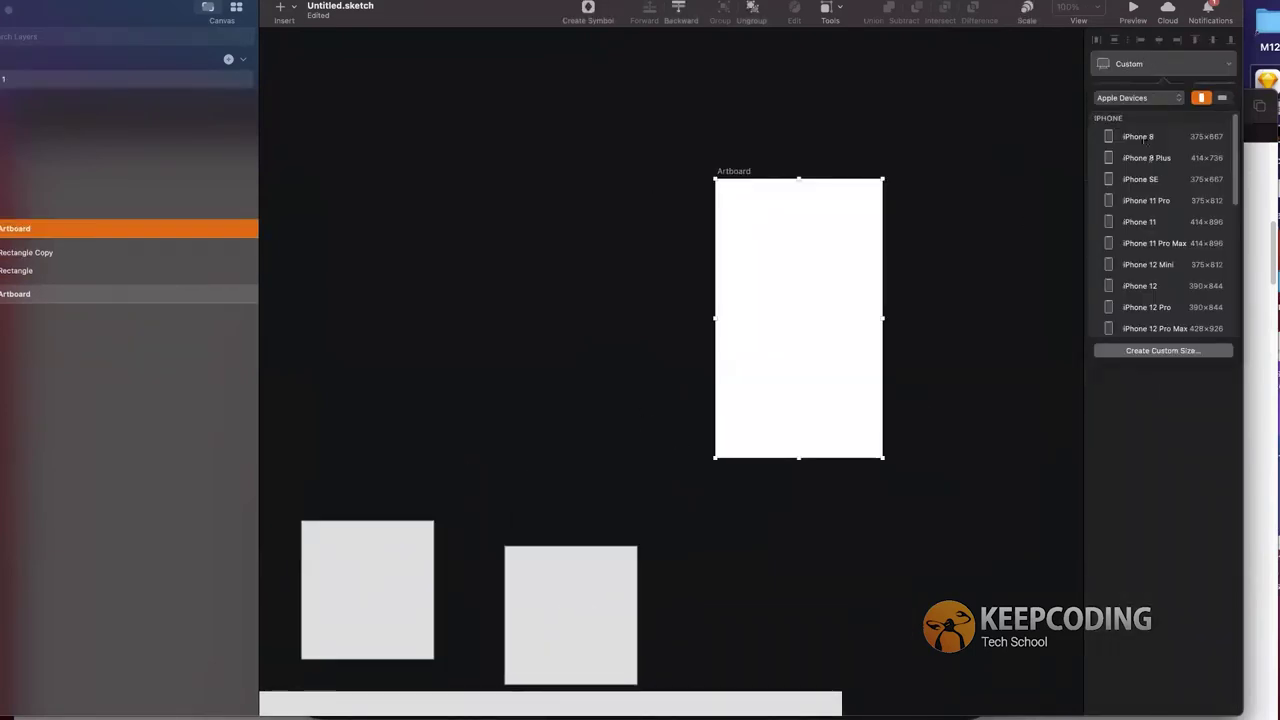
pyautogui.click(1146, 138)
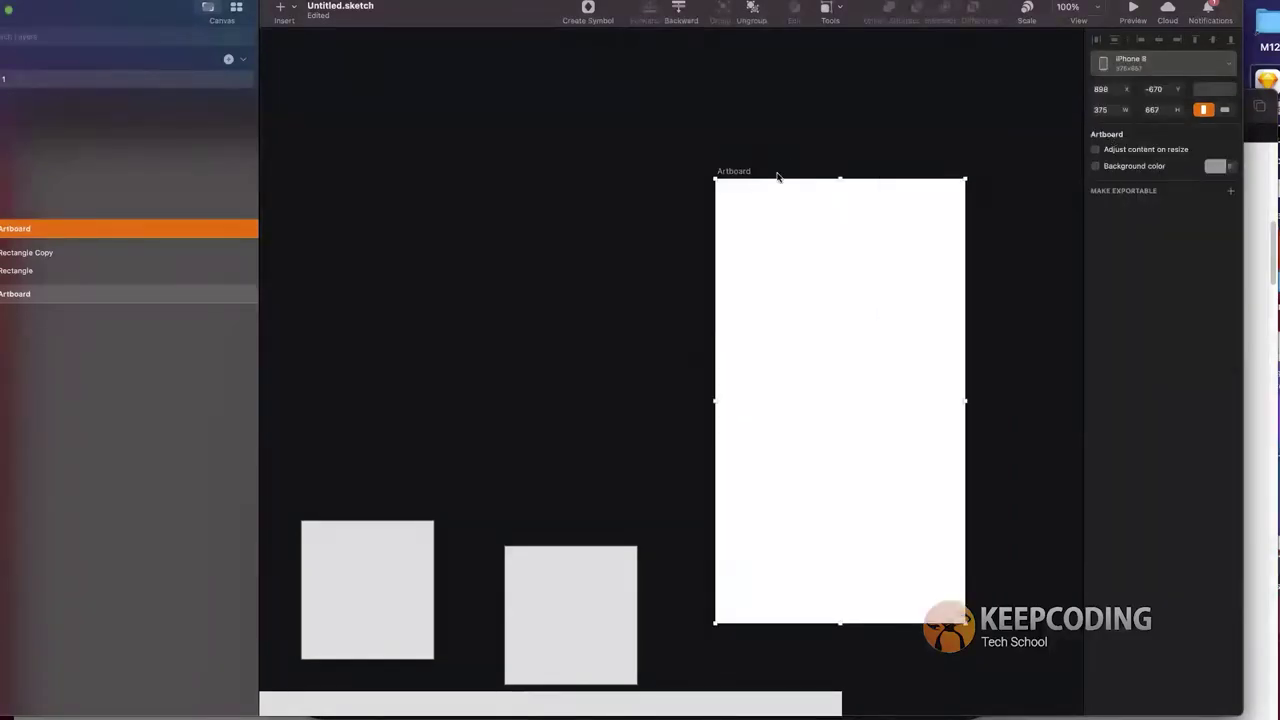
pyautogui.click(785, 160)
pyautogui.moveTo(785, 160); pyautogui.dragTo(722, 163)
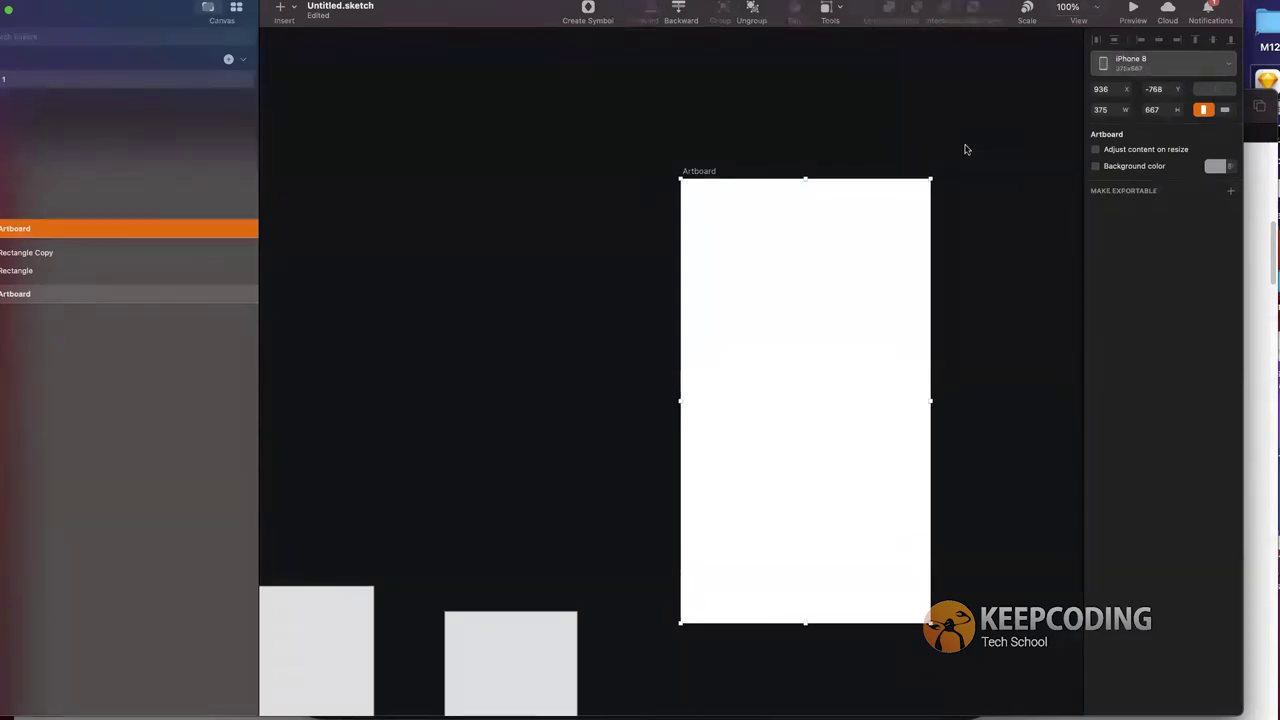
# Step: Draw a full-width header rectangle about 375 by 101 along the top of the iPhone 8 artboard
pyautogui.click(848, 159)
pyautogui.hscroll(2, 848, 159)
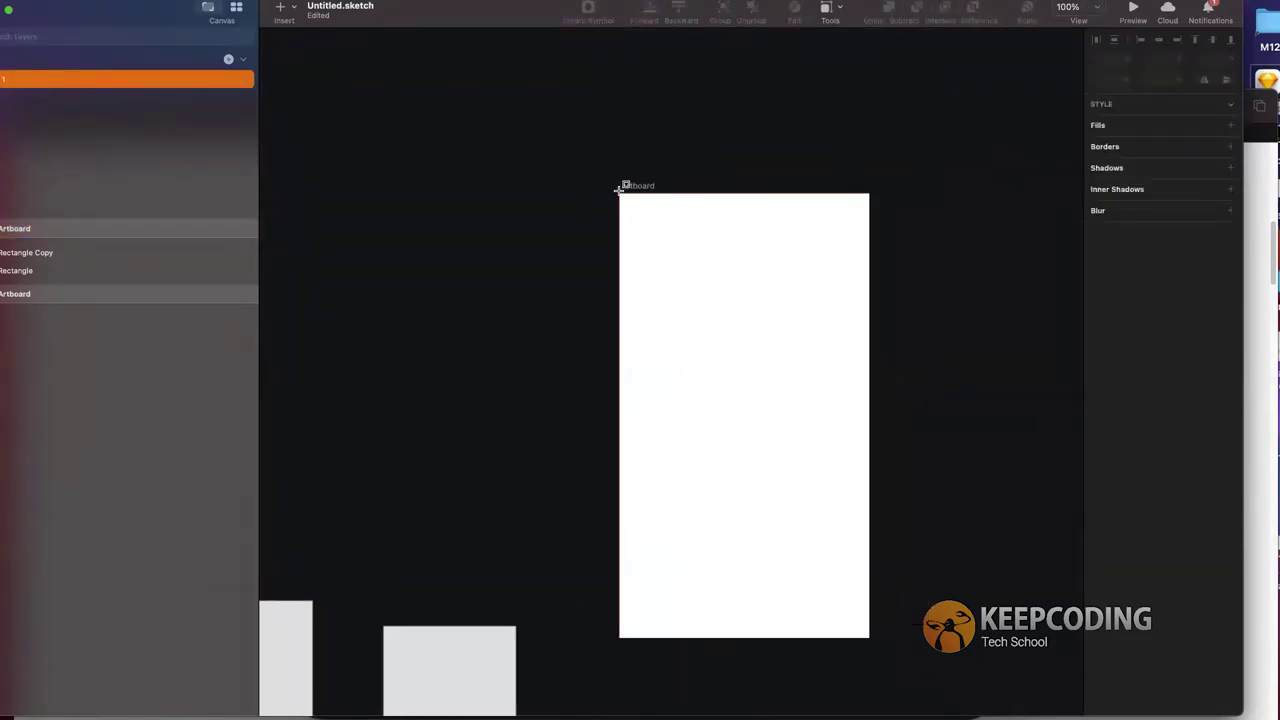
pyautogui.moveTo(620, 194); pyautogui.dragTo(869, 262)
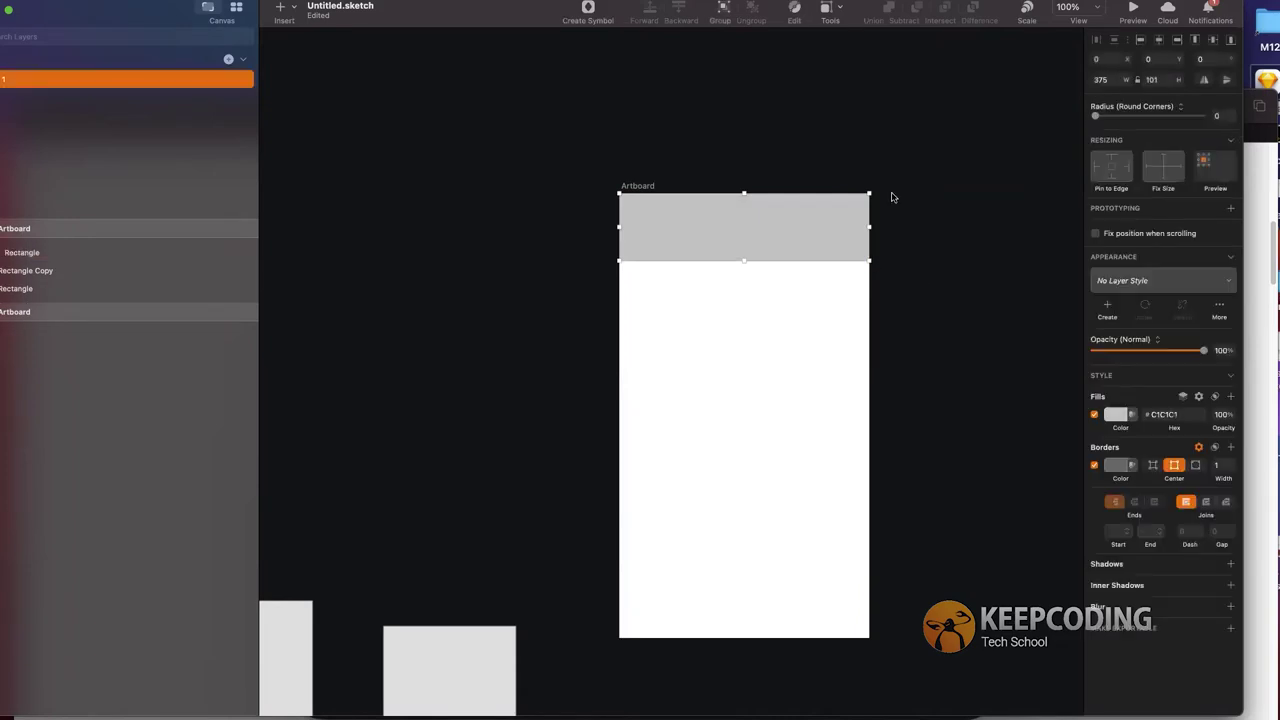
# Step: Build a row of three rectangles below the header from a copy resized to about 108 by 122, spaced 25 apart
pyautogui.moveTo(726, 229); pyautogui.dragTo(735, 333)
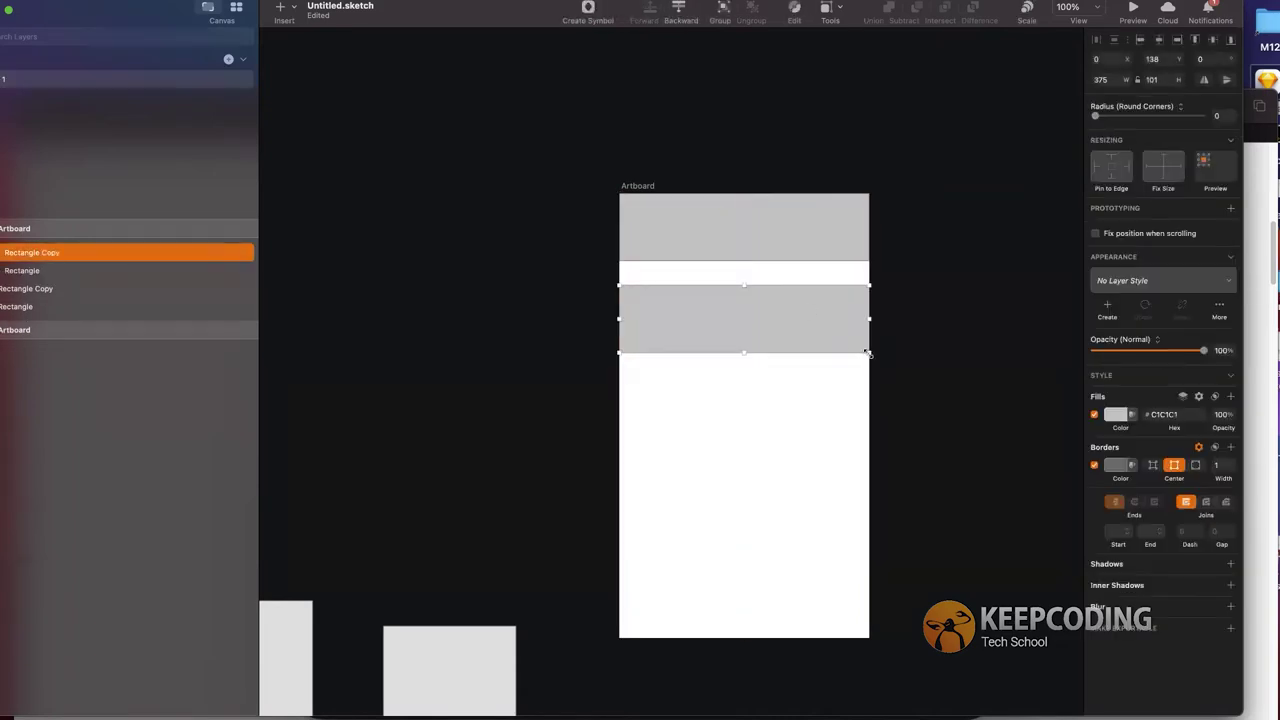
pyautogui.moveTo(868, 352); pyautogui.dragTo(785, 357)
pyautogui.press('super+d')
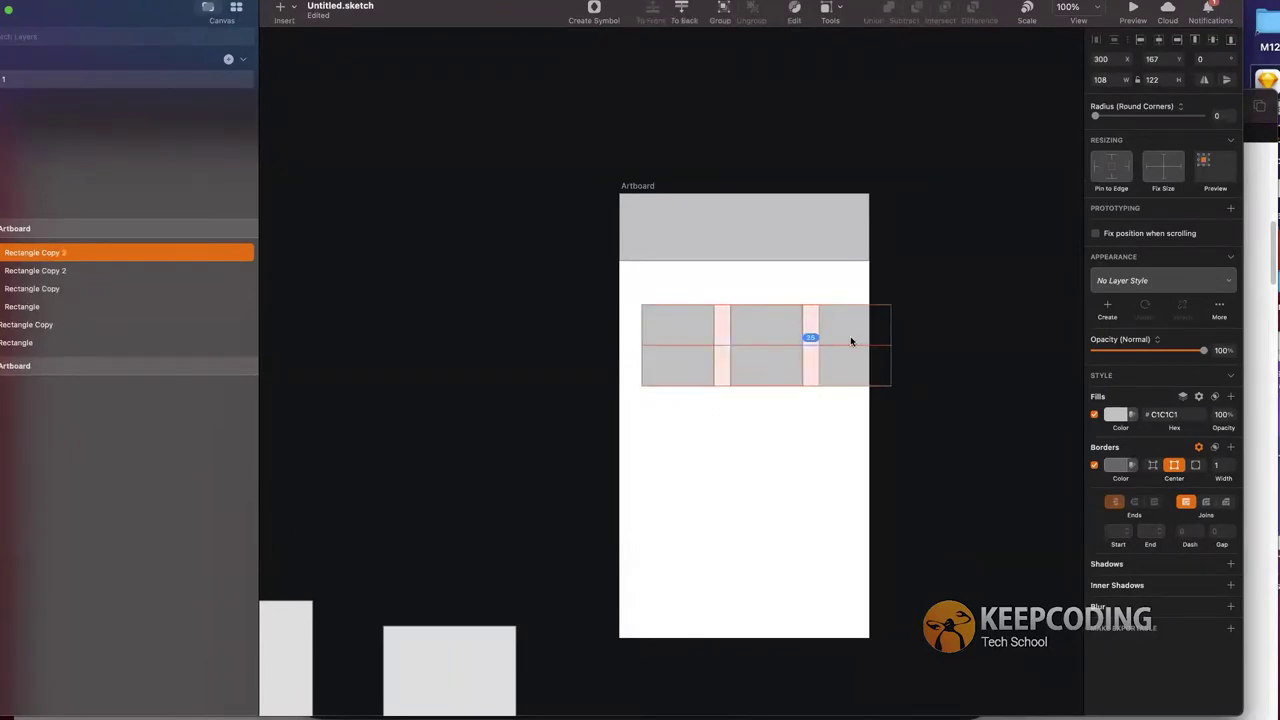
# Step: Duplicate the first small rectangle below the row and enlarge the copy into a wide block
pyautogui.click(931, 257)
pyautogui.moveTo(693, 344); pyautogui.dragTo(670, 426)
pyautogui.moveTo(729, 489); pyautogui.dragTo(852, 527)
# Step: Select the wide block together with the three small rectangles and shift all four slightly left
pyautogui.keyDown('shift'); pyautogui.click(675, 370); pyautogui.keyUp('shift')
pyautogui.keyDown('shift'); pyautogui.click(766, 360); pyautogui.keyUp('shift')
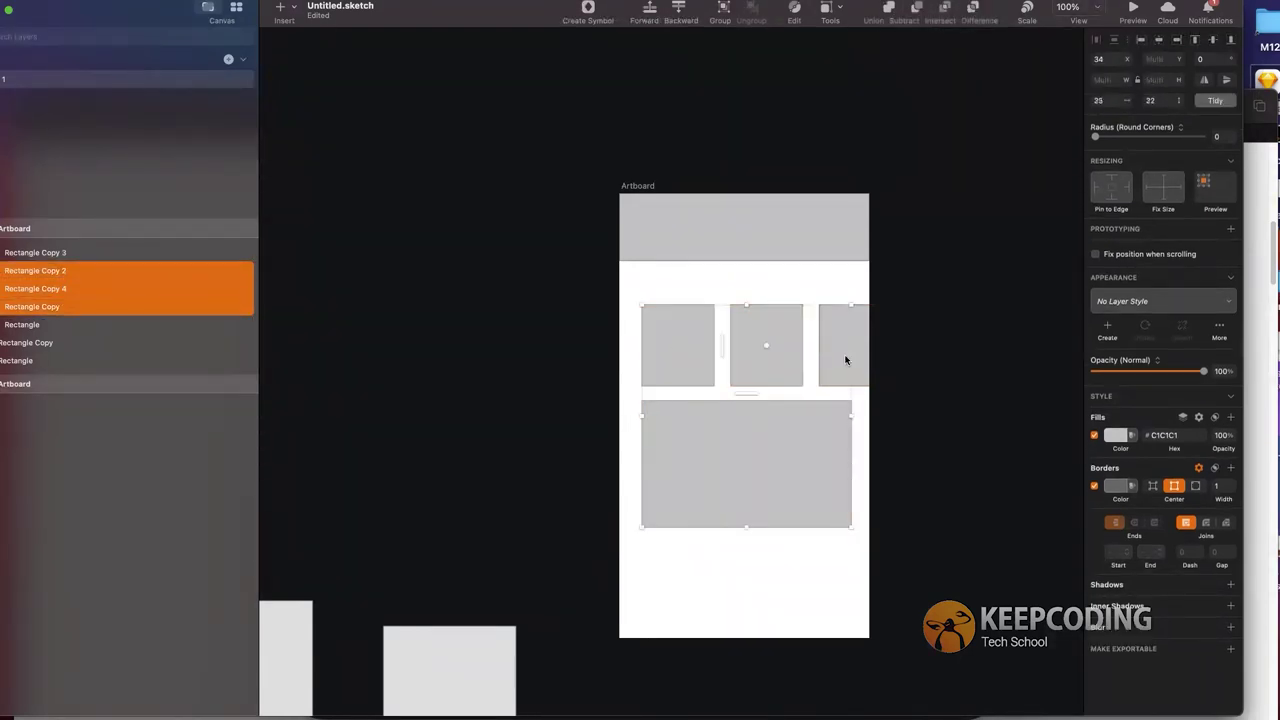
pyautogui.keyDown('shift'); pyautogui.click(846, 360); pyautogui.keyUp('shift')
pyautogui.moveTo(763, 363); pyautogui.dragTo(754, 367)
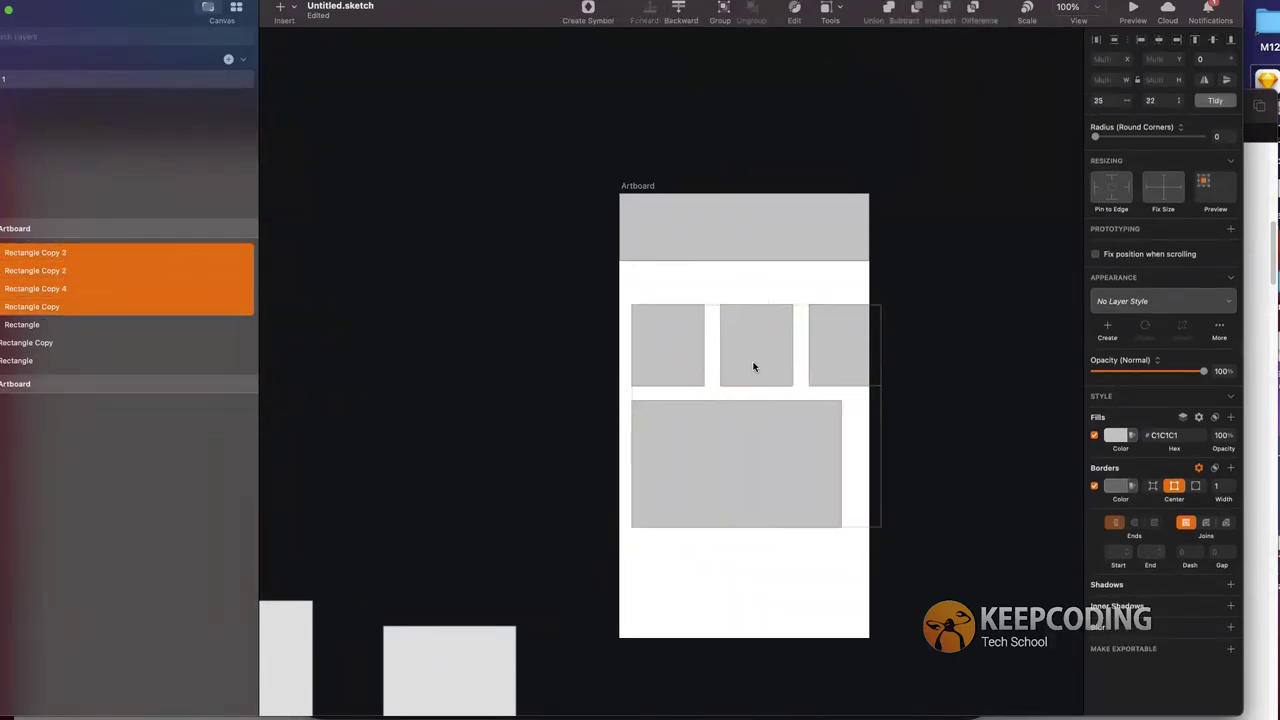
pyautogui.click(912, 280)
# Step: Fill the header, the three small rectangles and the wide block with the Gris claro variable
pyautogui.scroll(1, 905, 255)
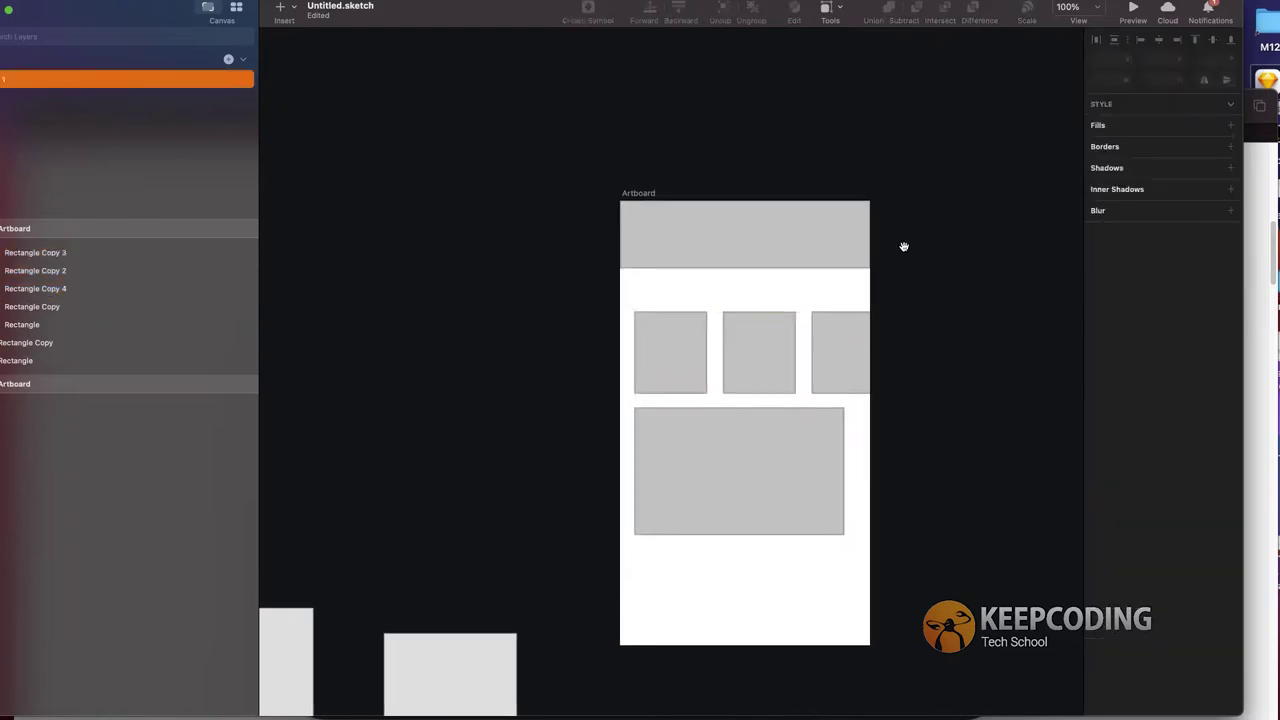
pyautogui.click(711, 263)
pyautogui.keyDown('shift'); pyautogui.click(669, 346); pyautogui.keyUp('shift')
pyautogui.keyDown('shift'); pyautogui.click(767, 360); pyautogui.keyUp('shift')
pyautogui.keyDown('shift'); pyautogui.click(824, 384); pyautogui.keyUp('shift')
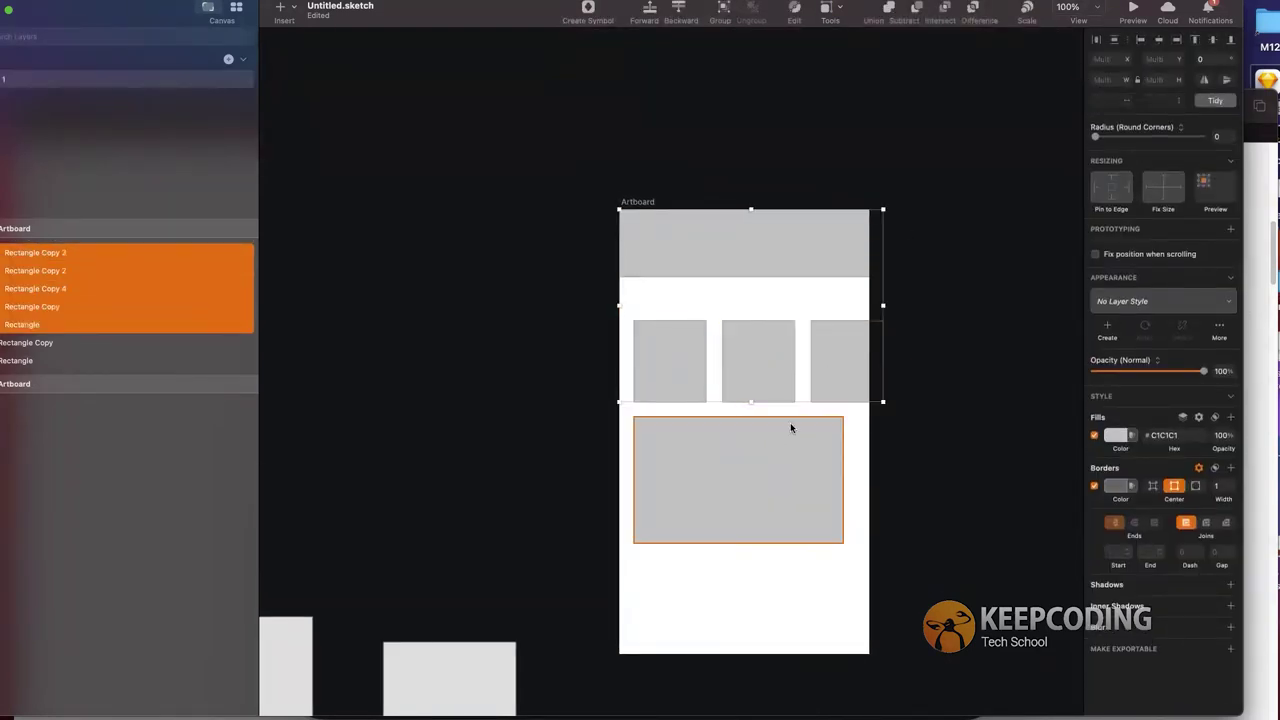
pyautogui.keyDown('shift'); pyautogui.click(790, 426); pyautogui.keyUp('shift')
pyautogui.click(1117, 436)
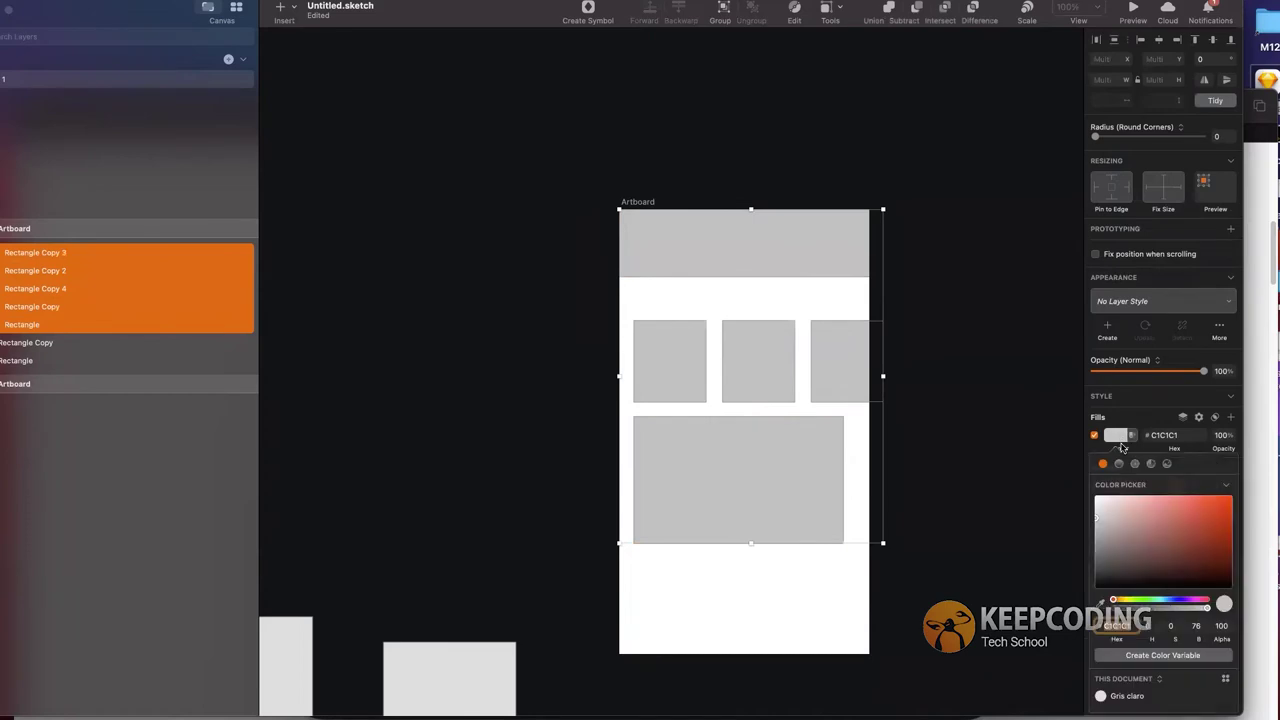
pyautogui.click(1127, 697)
pyautogui.press('Escape')
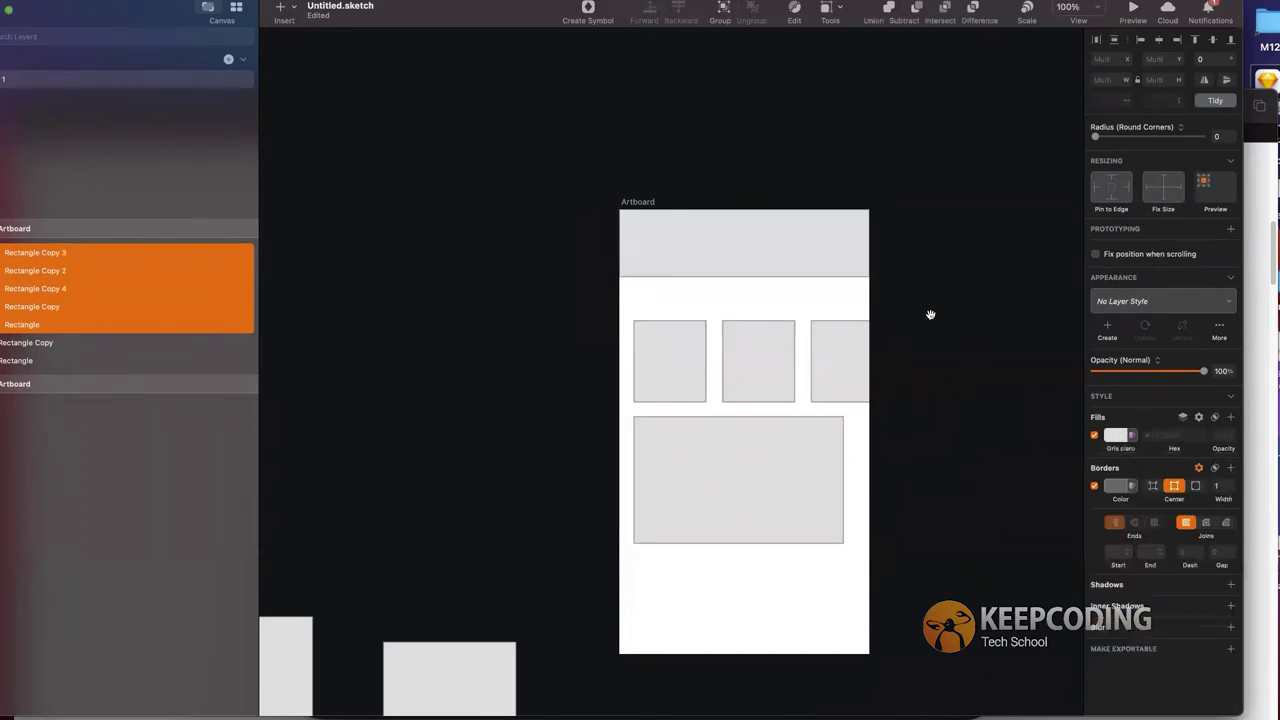
# Step: Turn off the border on all five rectangles of the iPhone 8 artboard, keeping them selected
pyautogui.hscroll(1, 860, 280)
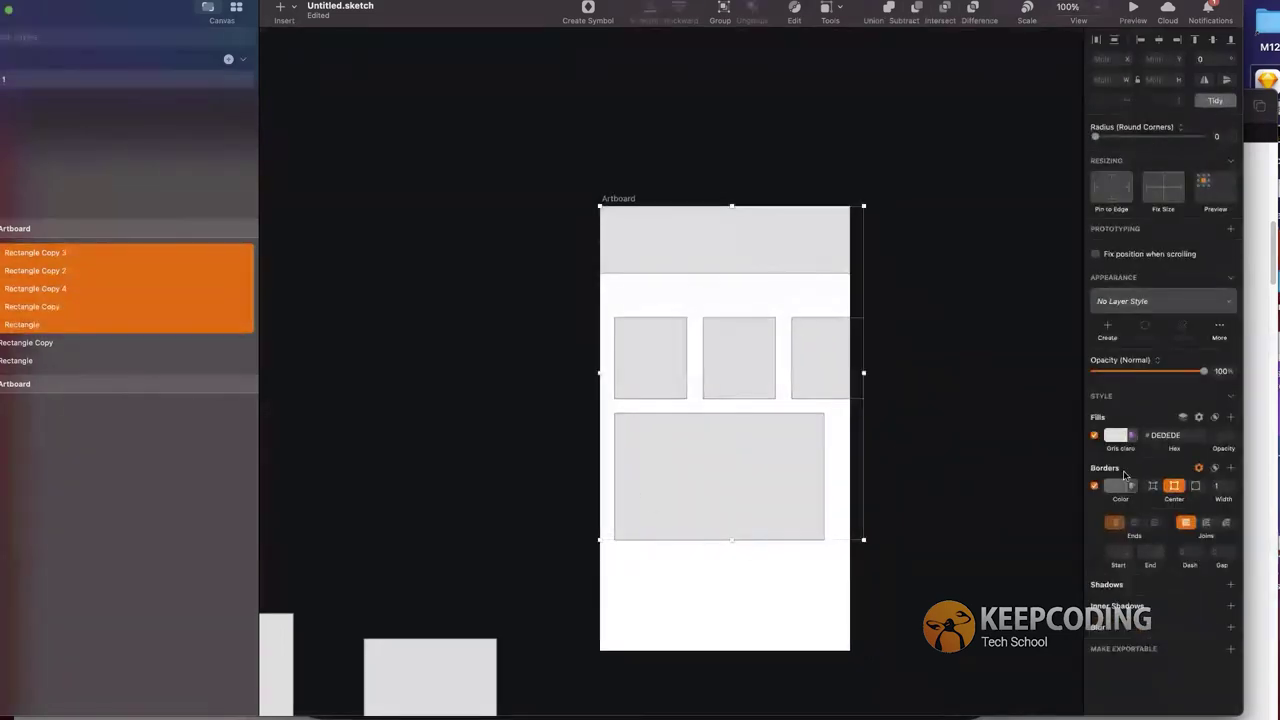
pyautogui.click(1095, 486)
pyautogui.click(929, 446)
pyautogui.press('super+z')
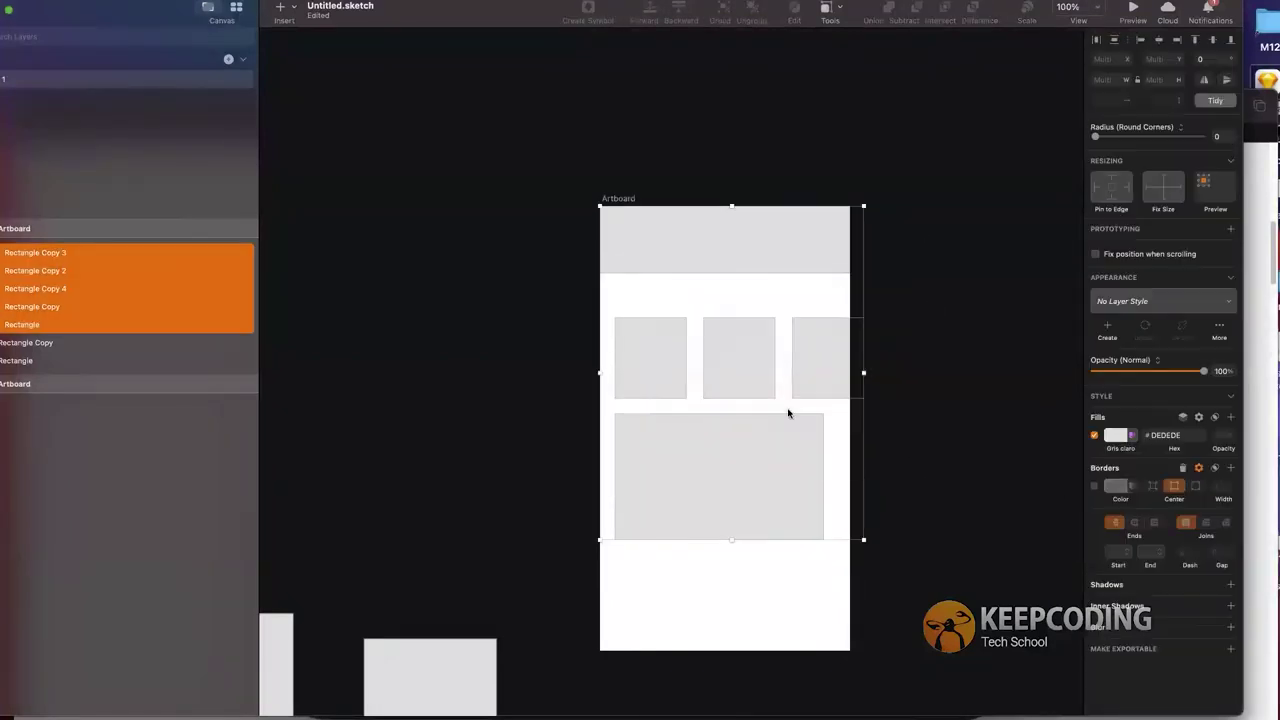
# Step: Edit the Gris claro variable from the selected rectangles' fill, changing it to green 91C422, and update it
pyautogui.click(1118, 436)
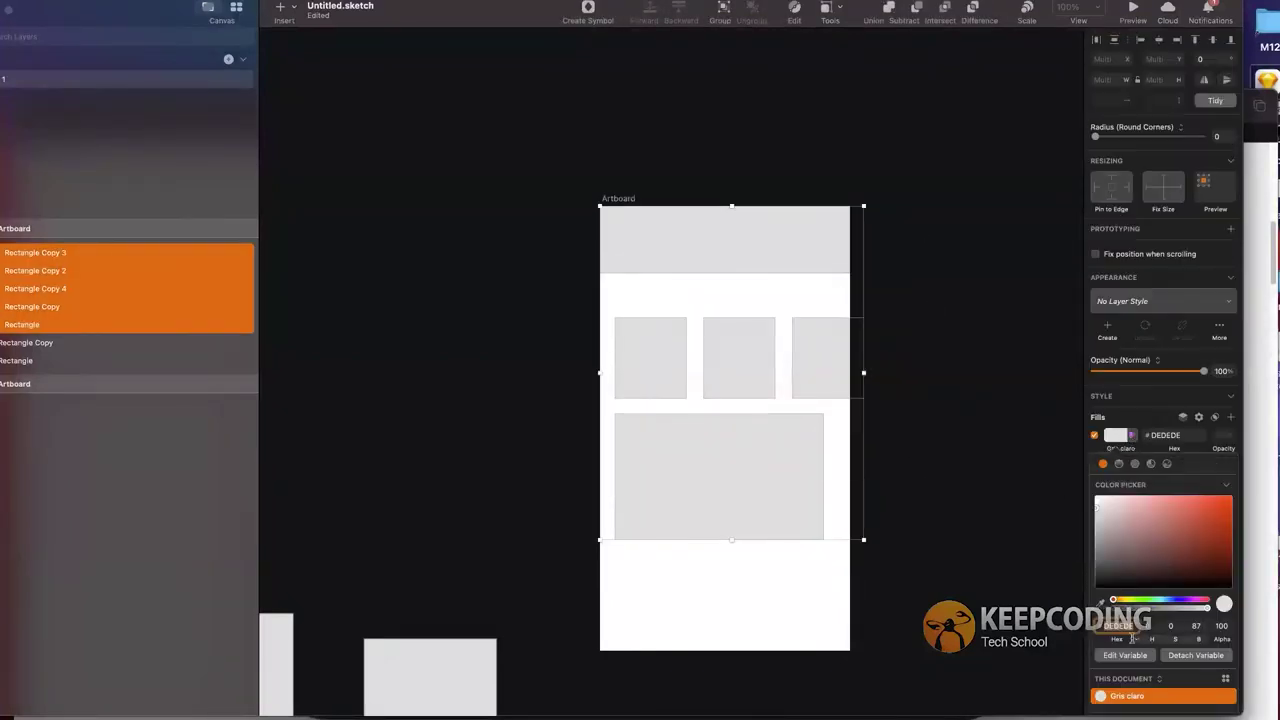
pyautogui.click(1125, 655)
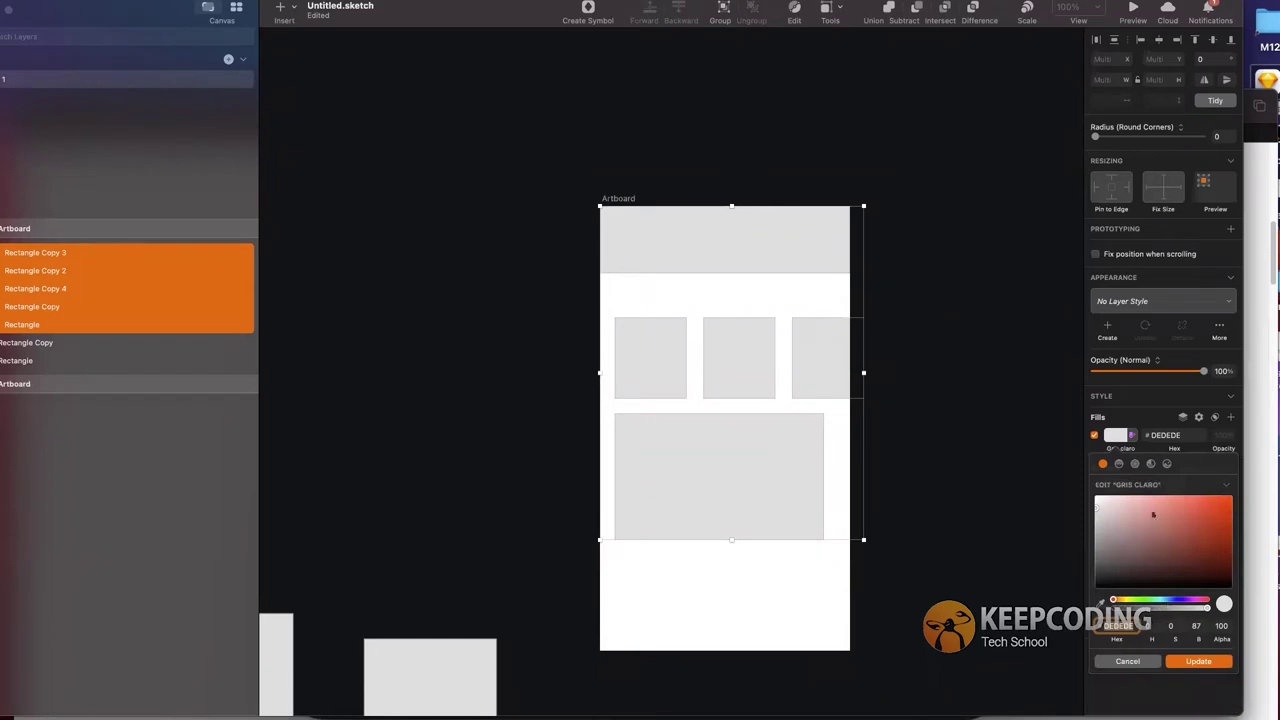
pyautogui.click(1130, 600)
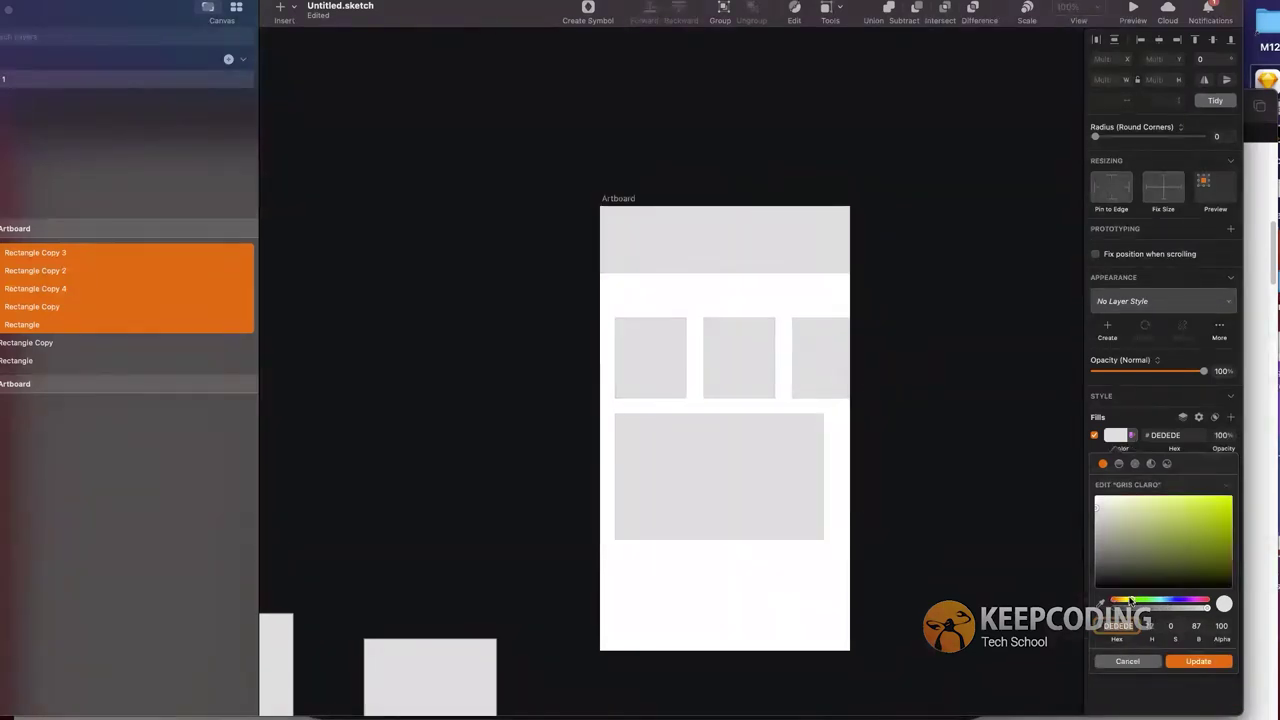
pyautogui.moveTo(1199, 525)
pyautogui.mouseDown()
pyautogui.moveTo(1216, 507)
pyautogui.moveTo(1196, 517)
pyautogui.mouseUp()
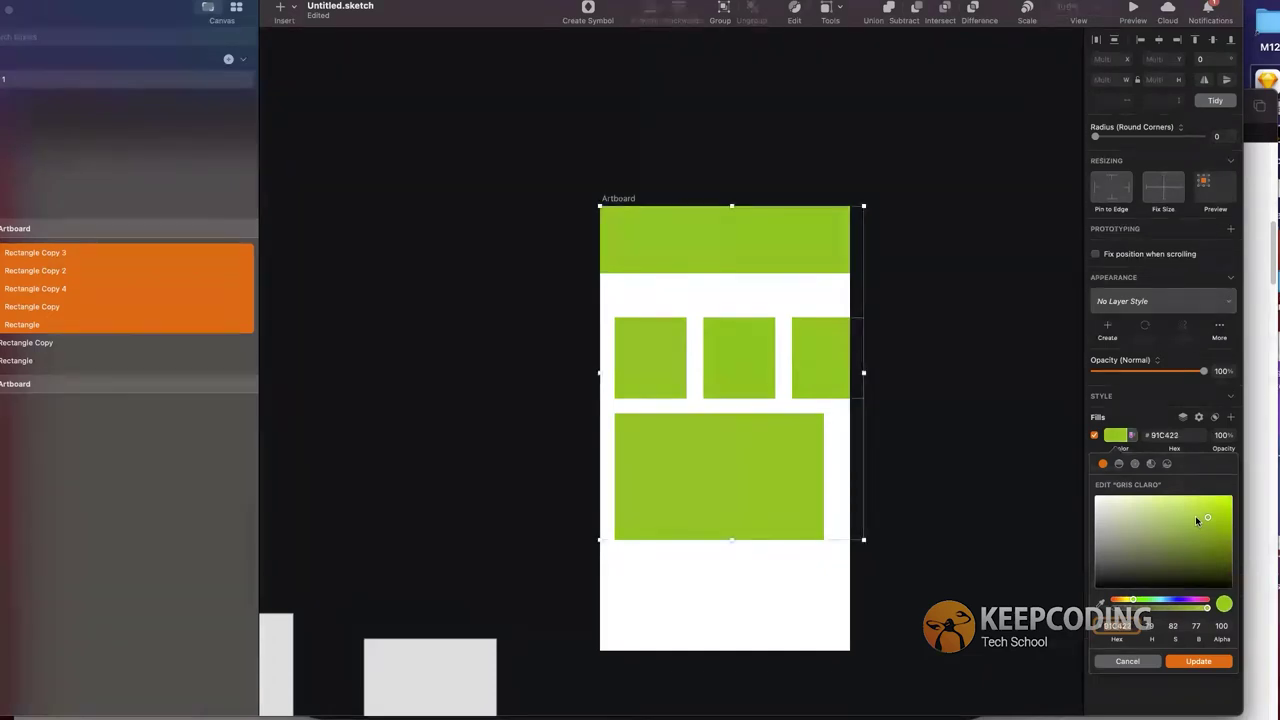
pyautogui.click(1213, 661)
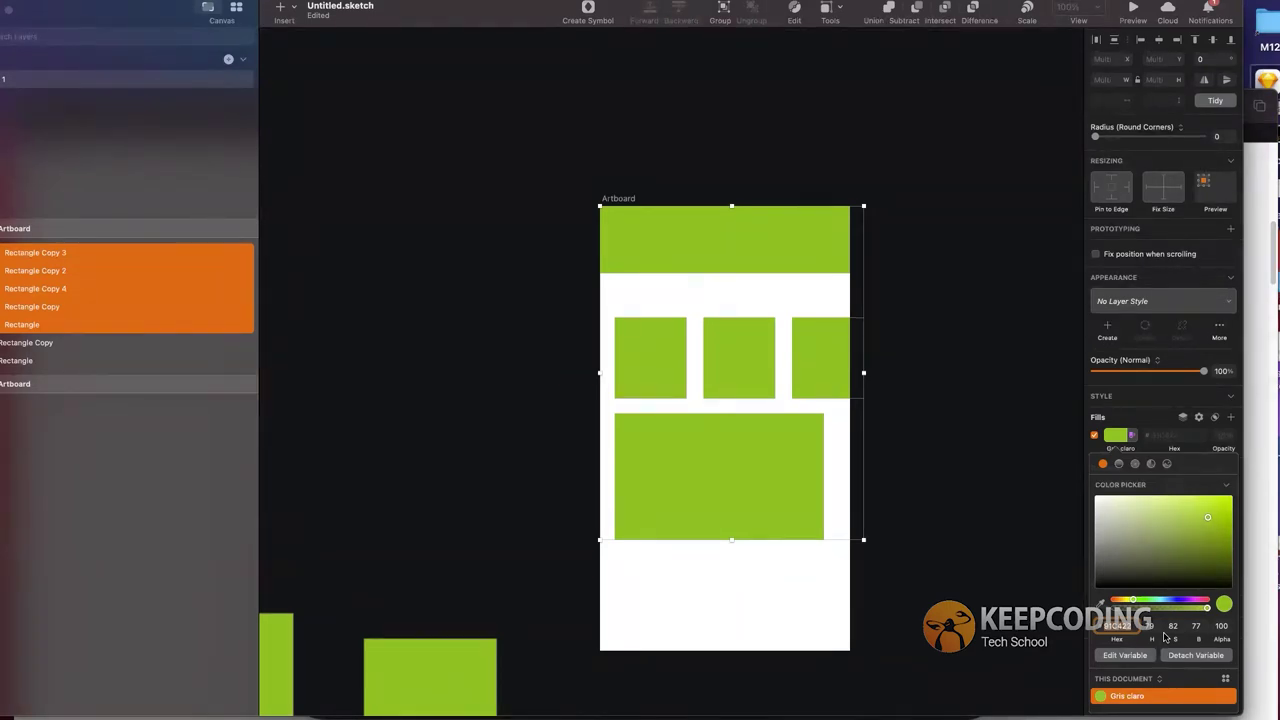
# Step: Give the five selected rectangles a custom grey-blue fill 497683 without editing the Gris claro variable
pyautogui.click(1168, 604)
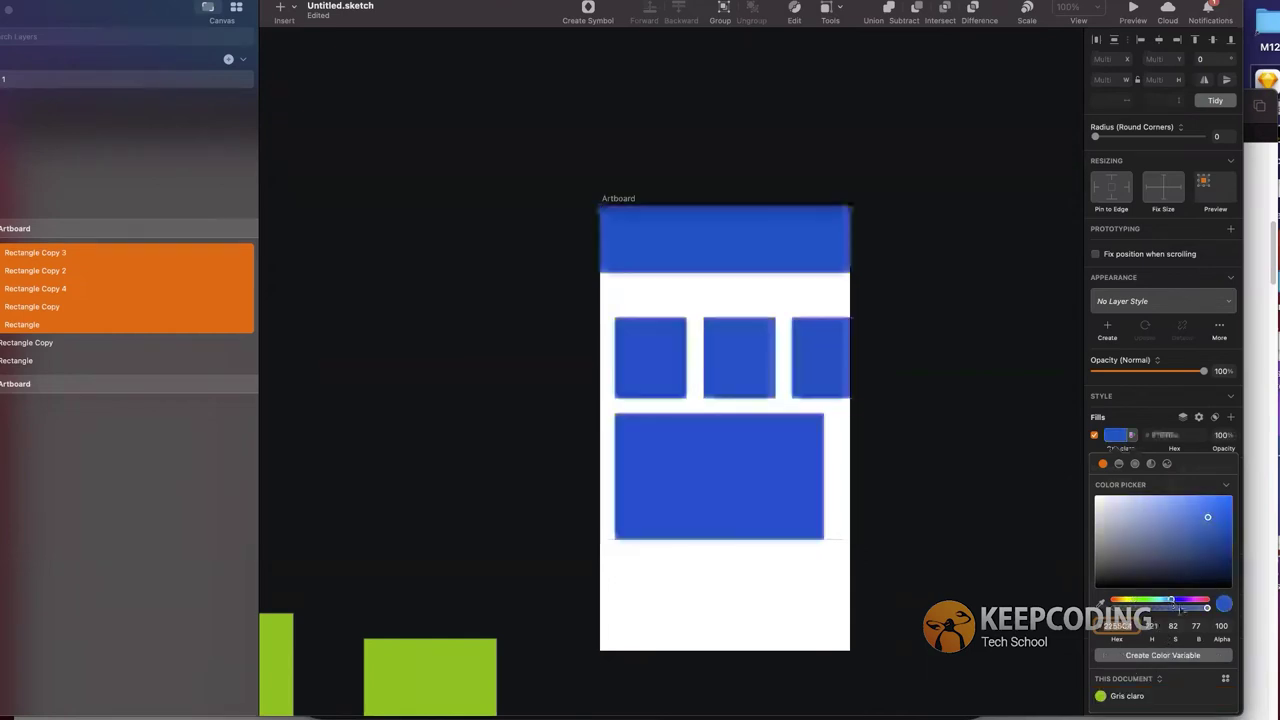
pyautogui.moveTo(1168, 604); pyautogui.dragTo(1163, 604)
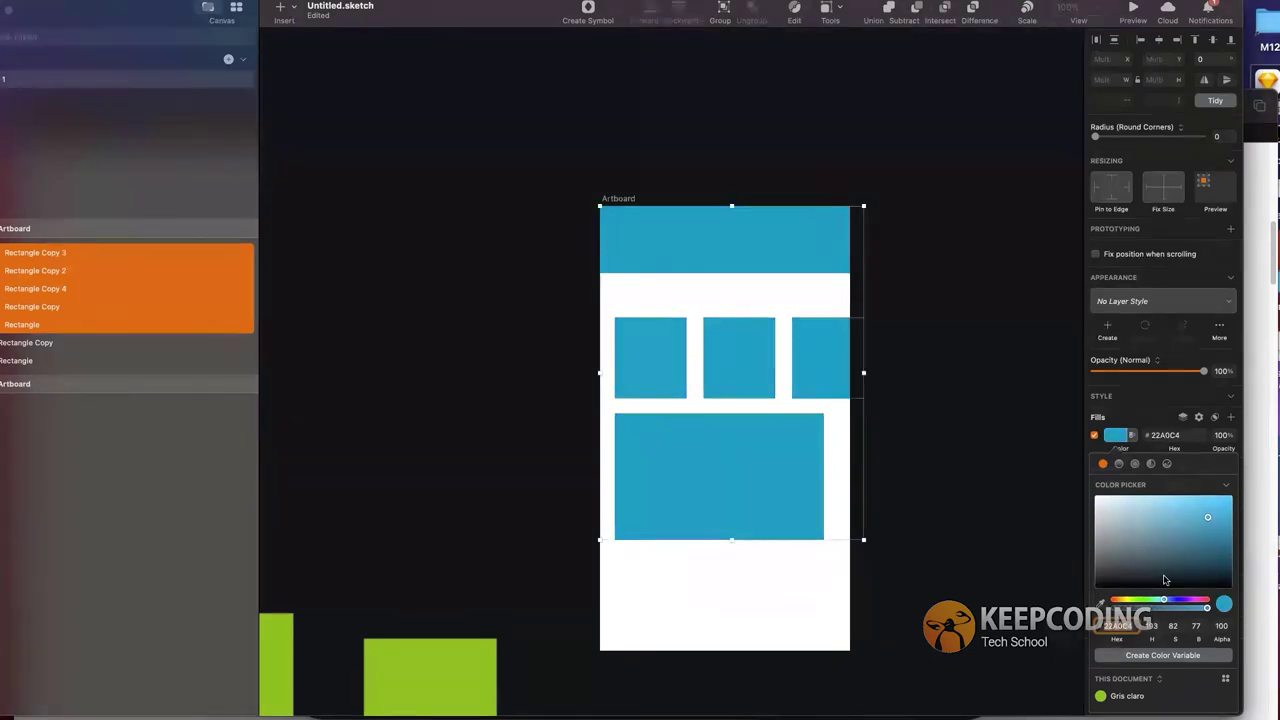
pyautogui.moveTo(1166, 523)
pyautogui.mouseDown()
pyautogui.moveTo(1138, 541)
pyautogui.moveTo(1155, 540)
pyautogui.mouseUp()
pyautogui.hscroll(3, 800, 300)
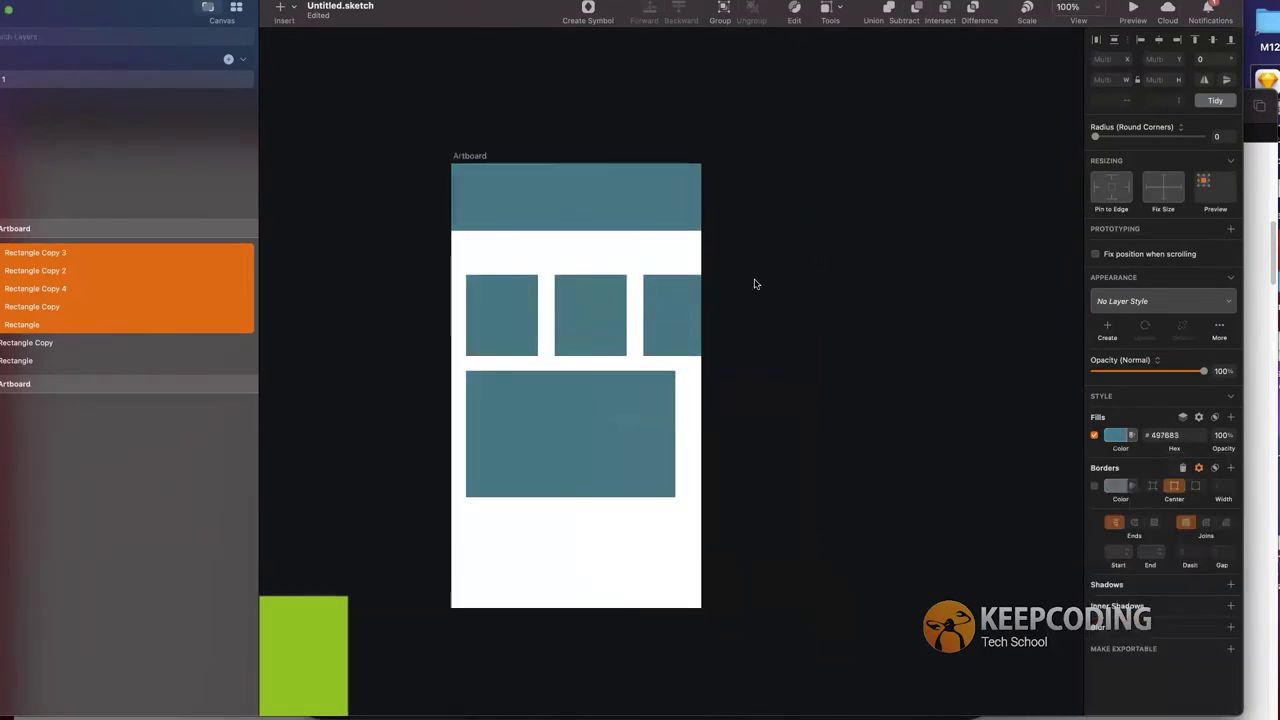
# Step: Duplicate the iPhone 8 artboard with its rectangles twice, placing the copies side by side beside the original
pyautogui.moveTo(472, 151); pyautogui.dragTo(797, 150)
pyautogui.hscroll(4, 663, 146)
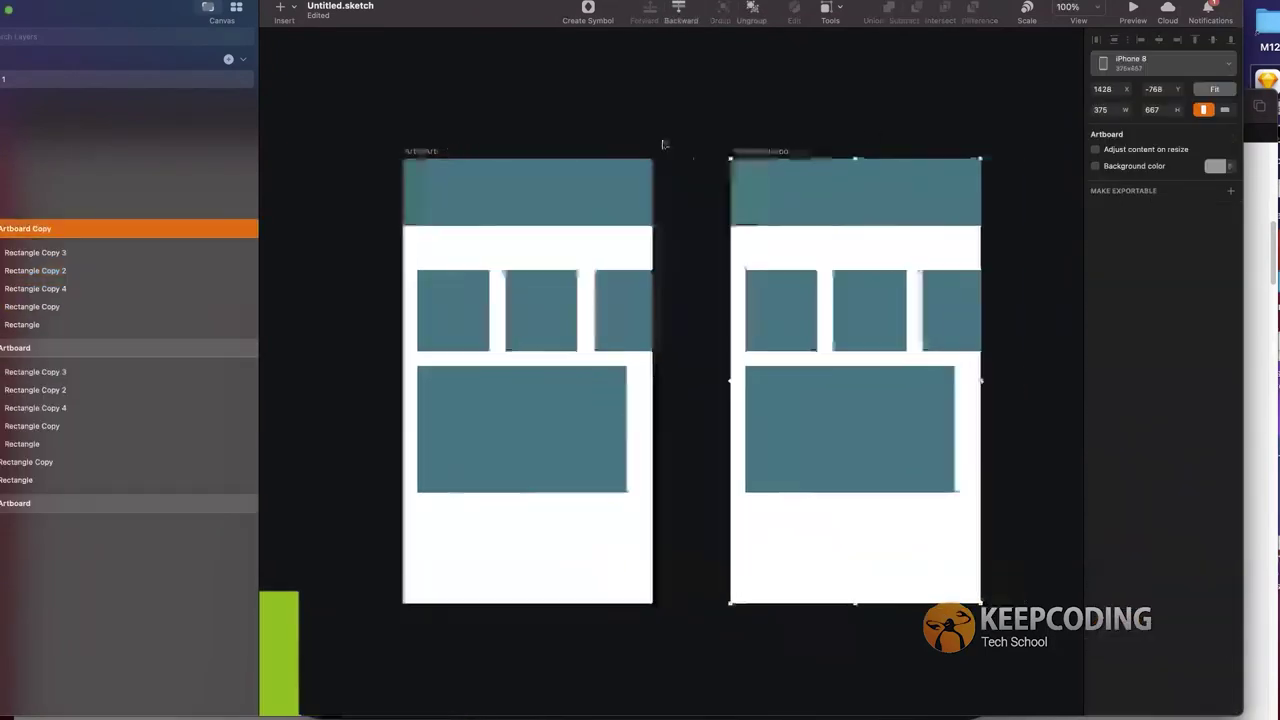
pyautogui.moveTo(618, 166); pyautogui.dragTo(880, 171)
pyautogui.hscroll(-3, 745, 200)
pyautogui.scroll(1, 745, 200)
# Step: Inspect the fill color of the header rectangle in the first artboard copy
pyautogui.click(749, 229)
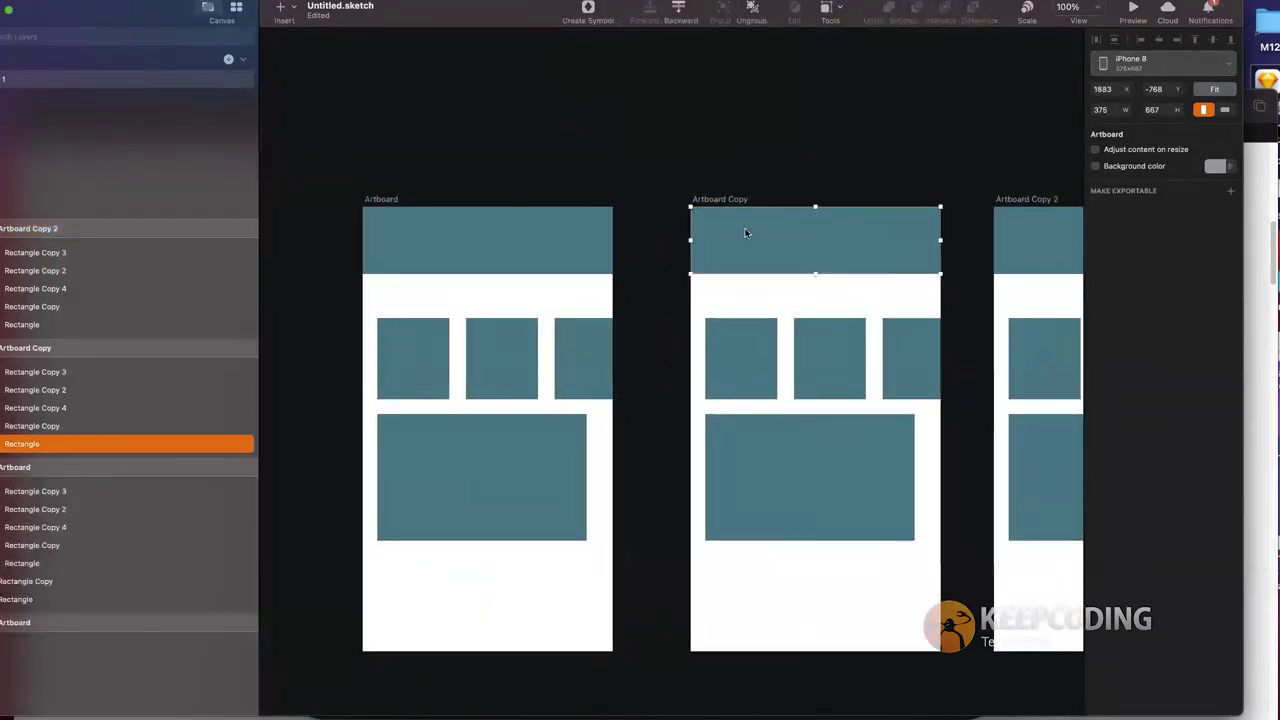
pyautogui.click(1120, 416)
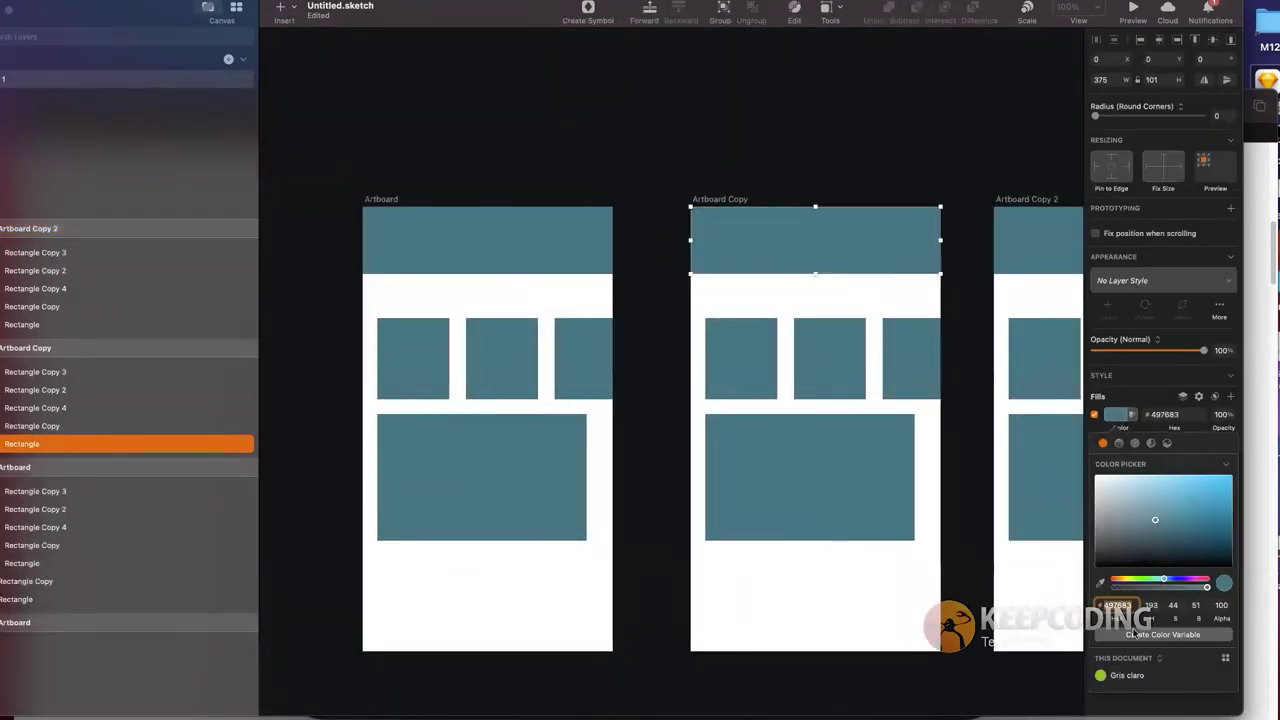
pyautogui.click(808, 312)
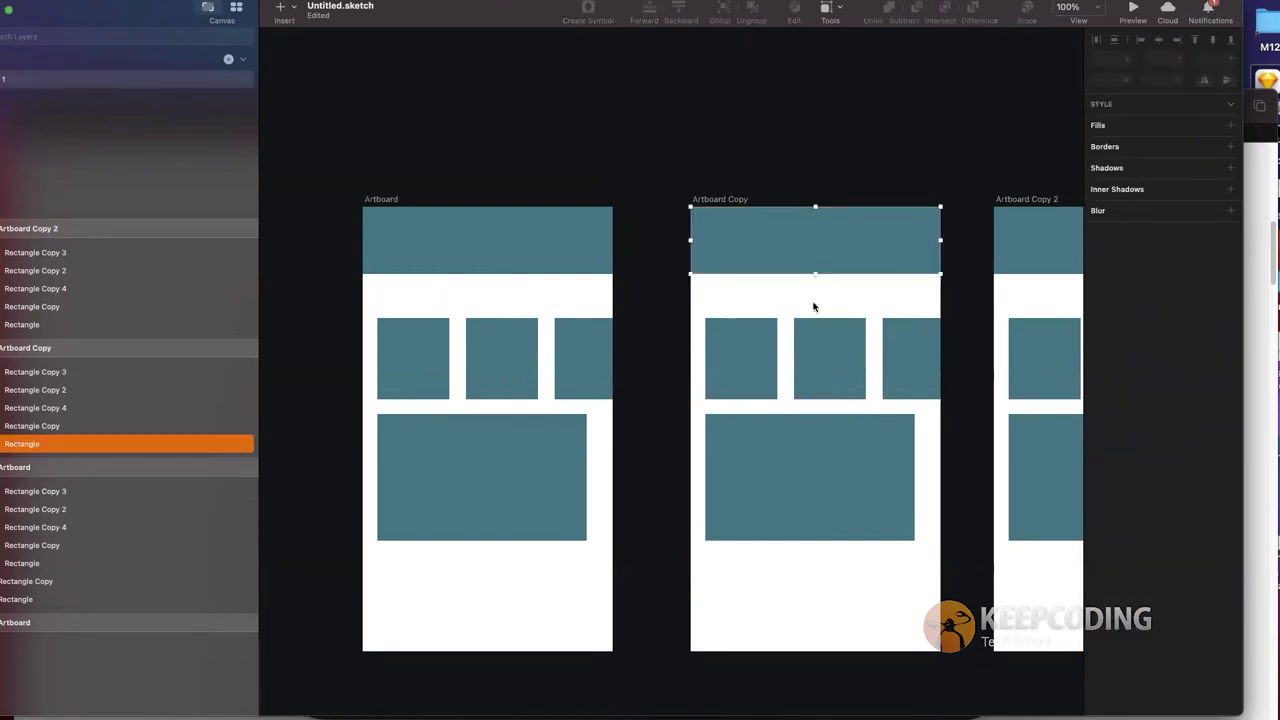
pyautogui.click(808, 334)
pyautogui.click(815, 250)
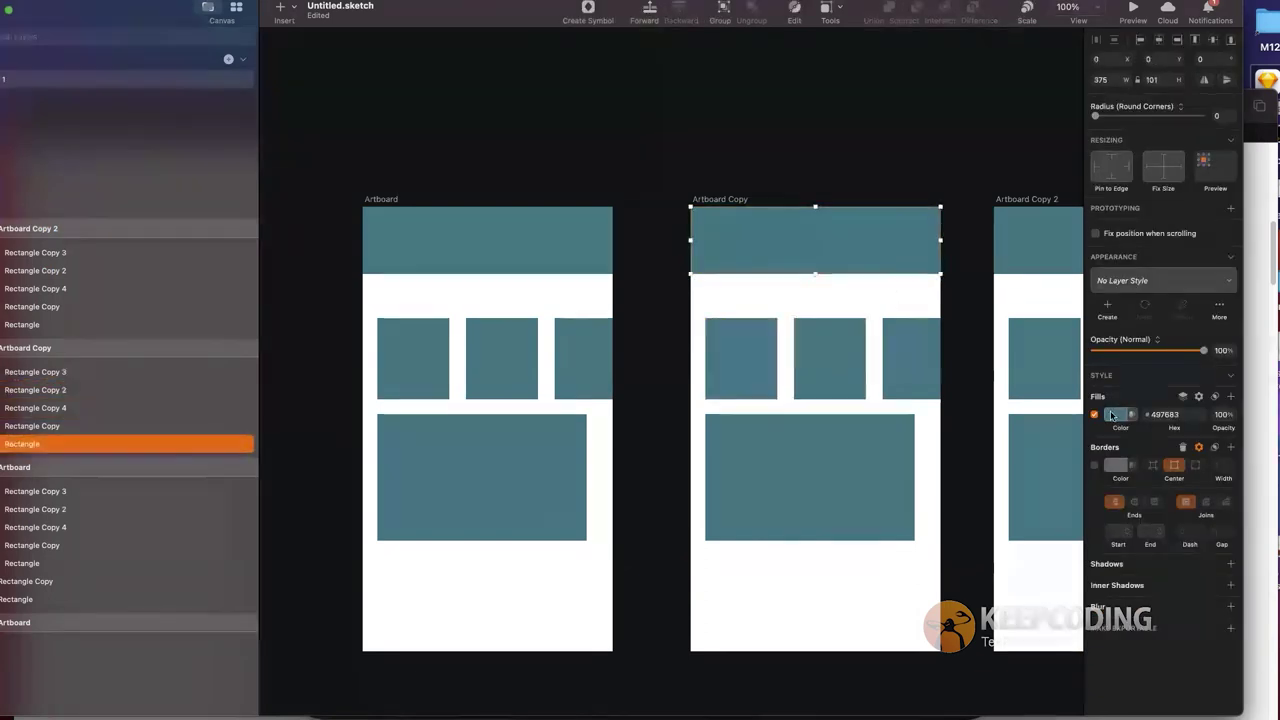
pyautogui.click(1112, 416)
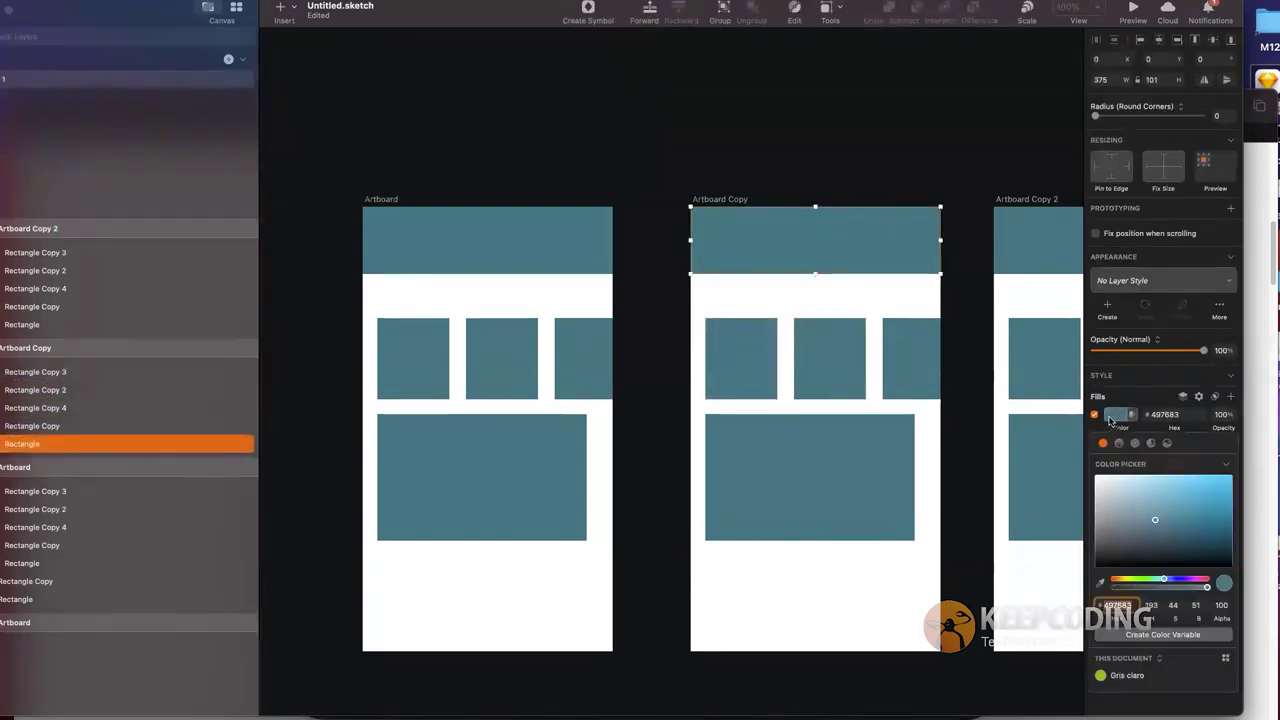
pyautogui.click(818, 191)
# Step: Select all the rectangles across the three artboards and fill them with the Gris claro variable
pyautogui.scroll(-3, 560, 238)
pyautogui.moveTo(405, 220); pyautogui.dragTo(1050, 462)
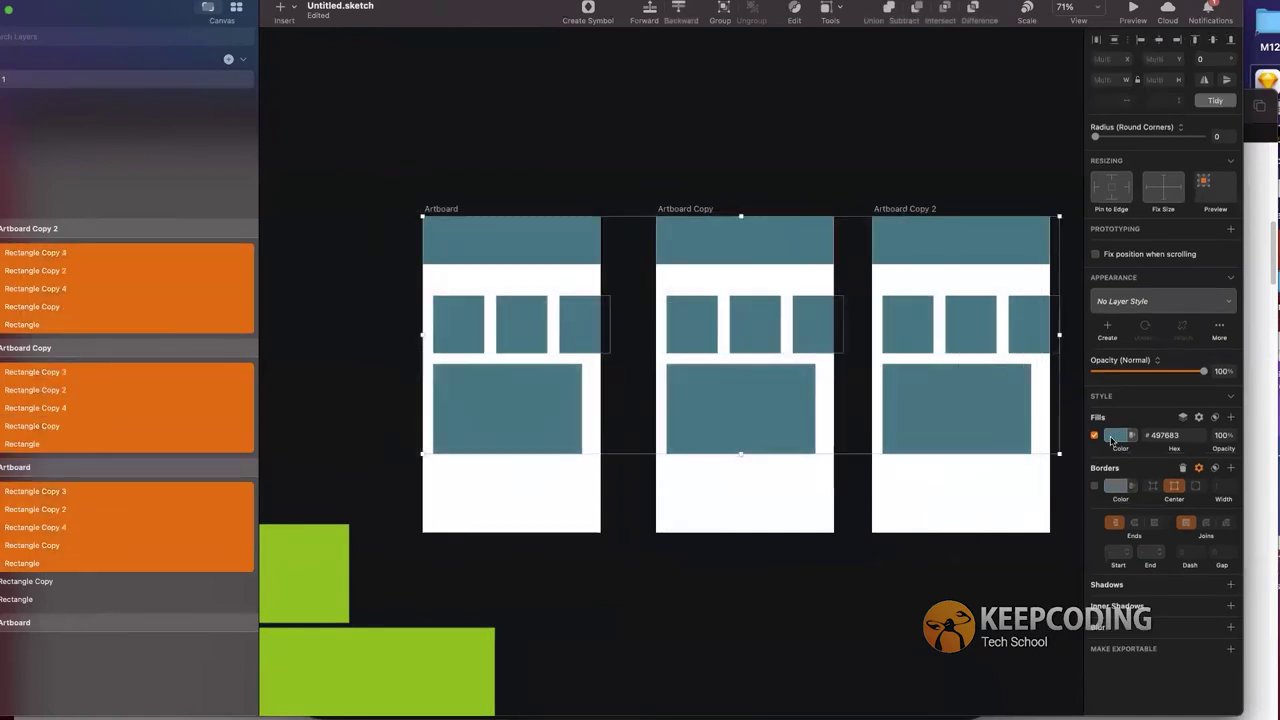
pyautogui.click(1114, 435)
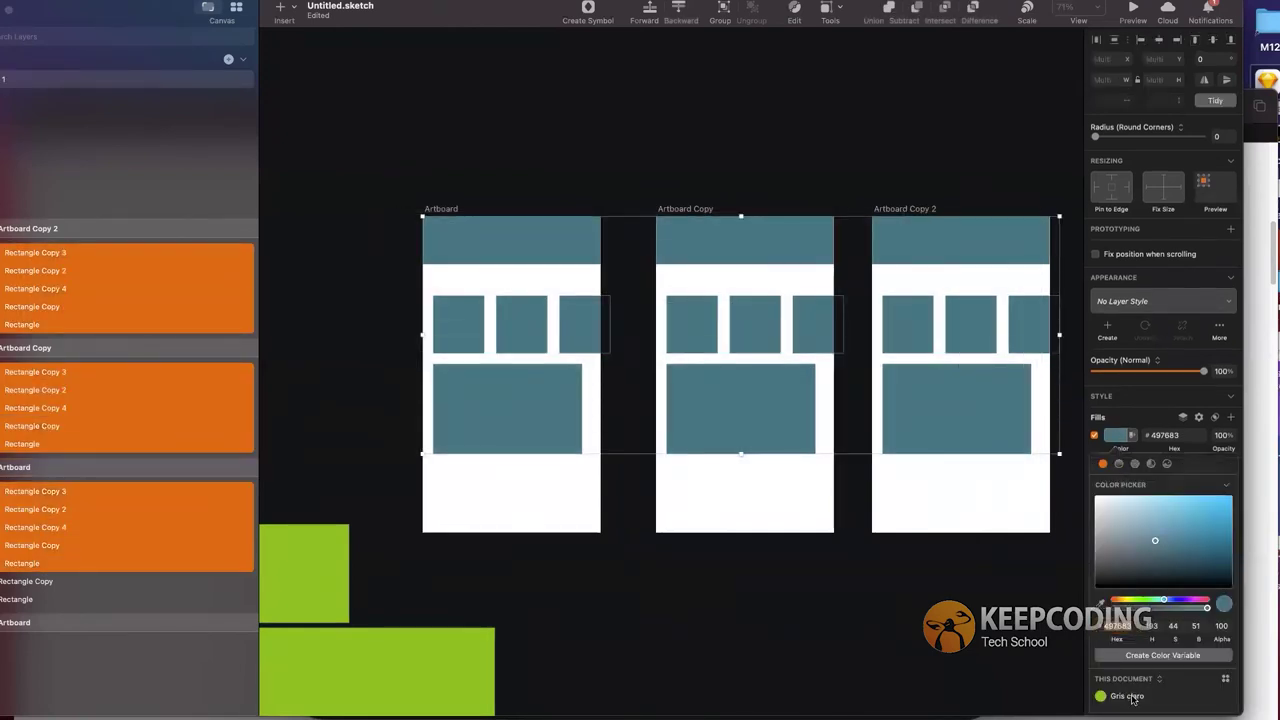
pyautogui.click(1101, 695)
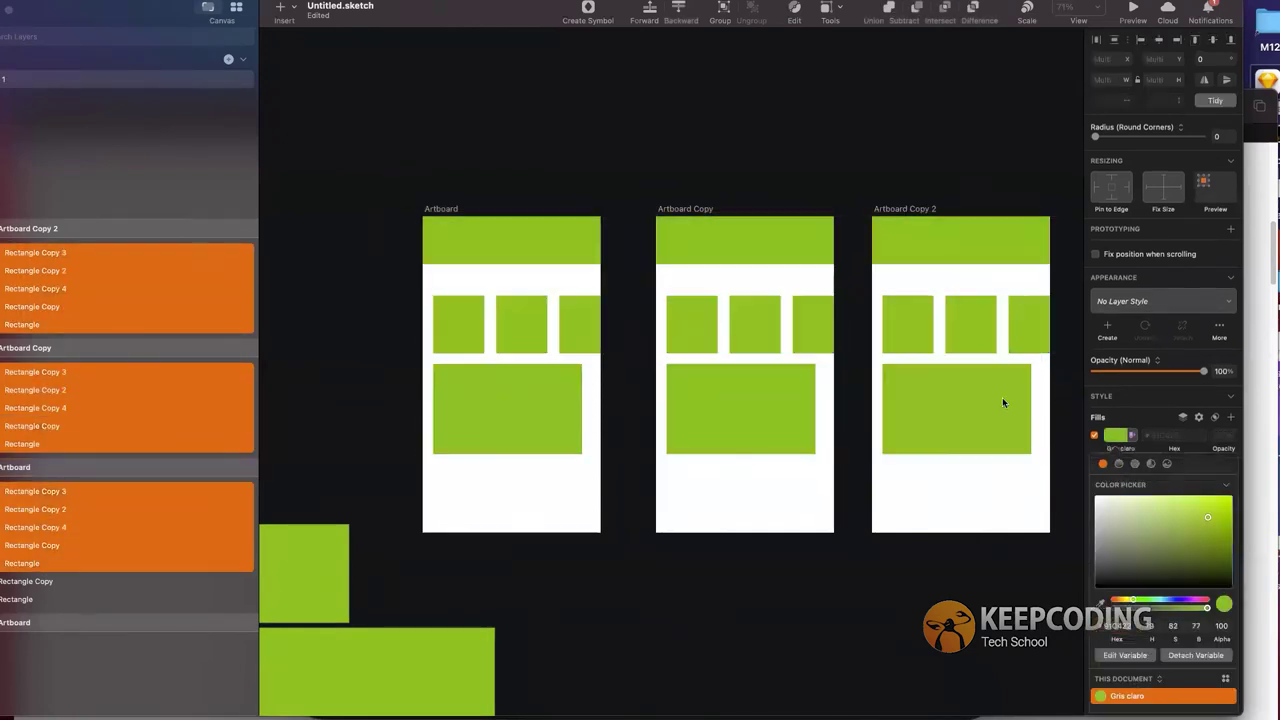
# Step: Try purple, blue, turquoise and red shades for the Gris claro variable on the selected rectangles, leaving the edit without updating it
pyautogui.click(1125, 655)
pyautogui.click(1211, 542)
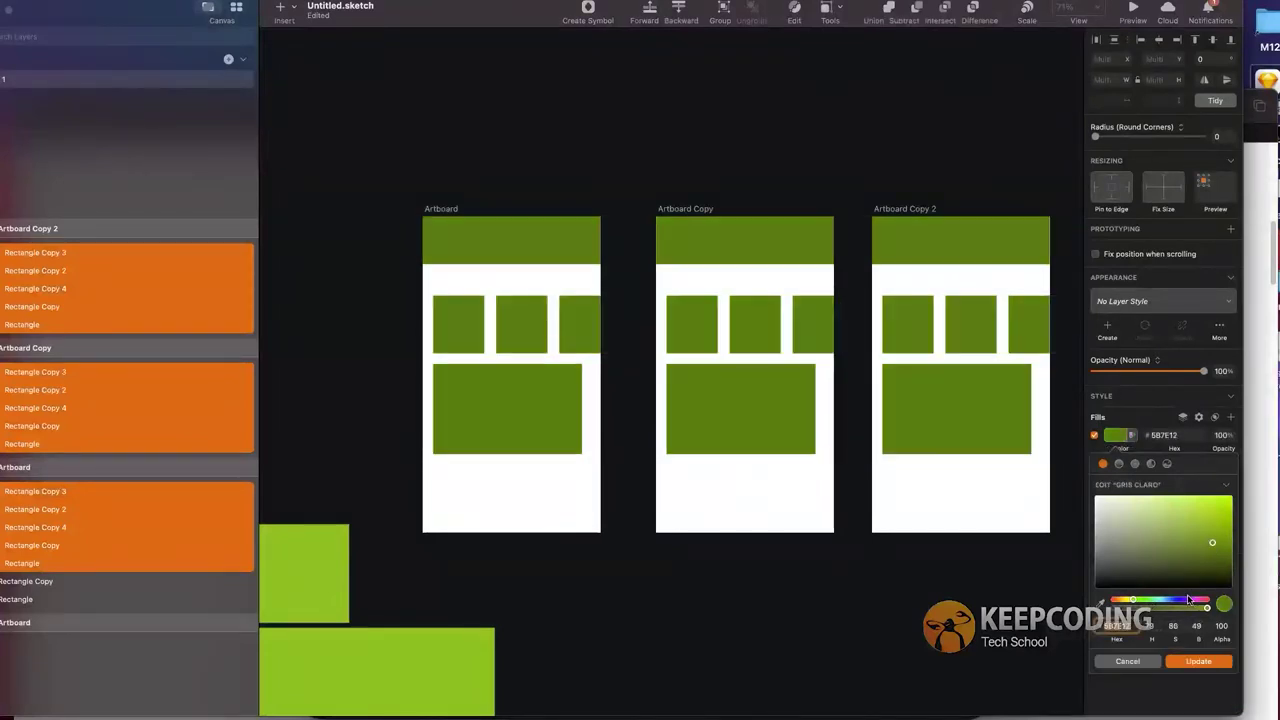
pyautogui.moveTo(1188, 603); pyautogui.dragTo(1199, 603)
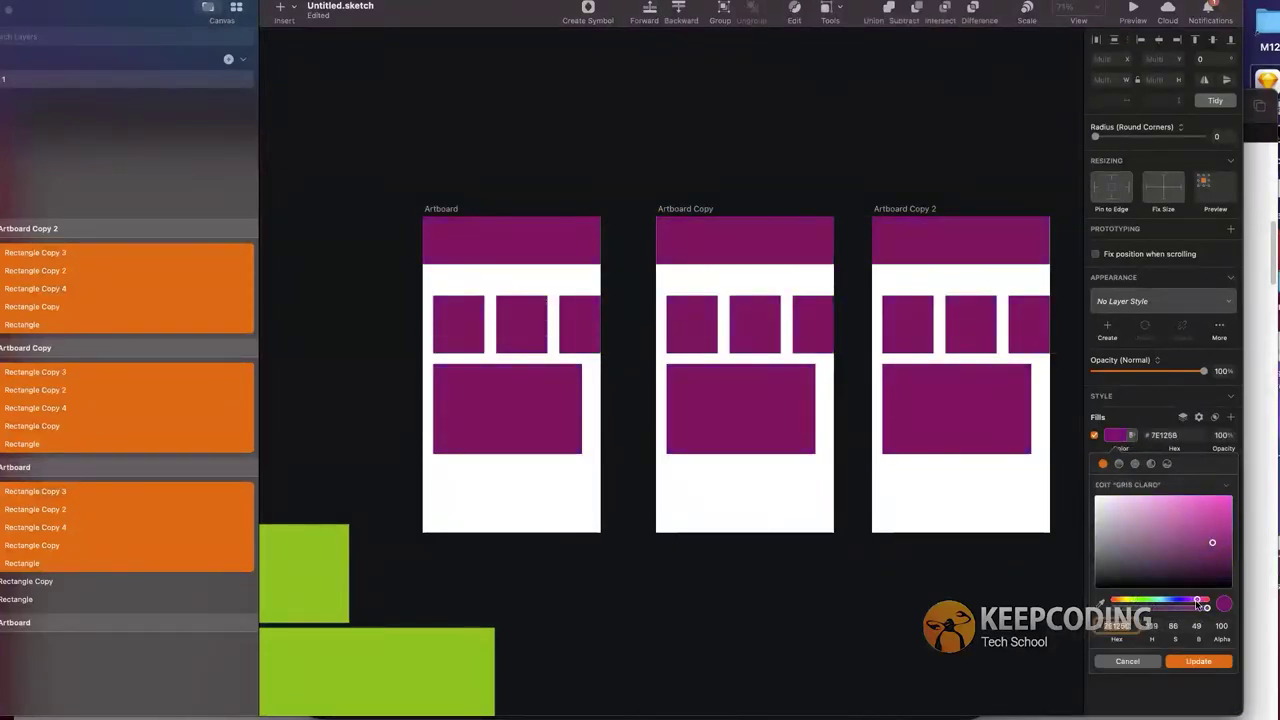
pyautogui.click(1206, 607)
pyautogui.moveTo(1207, 607); pyautogui.dragTo(1204, 552)
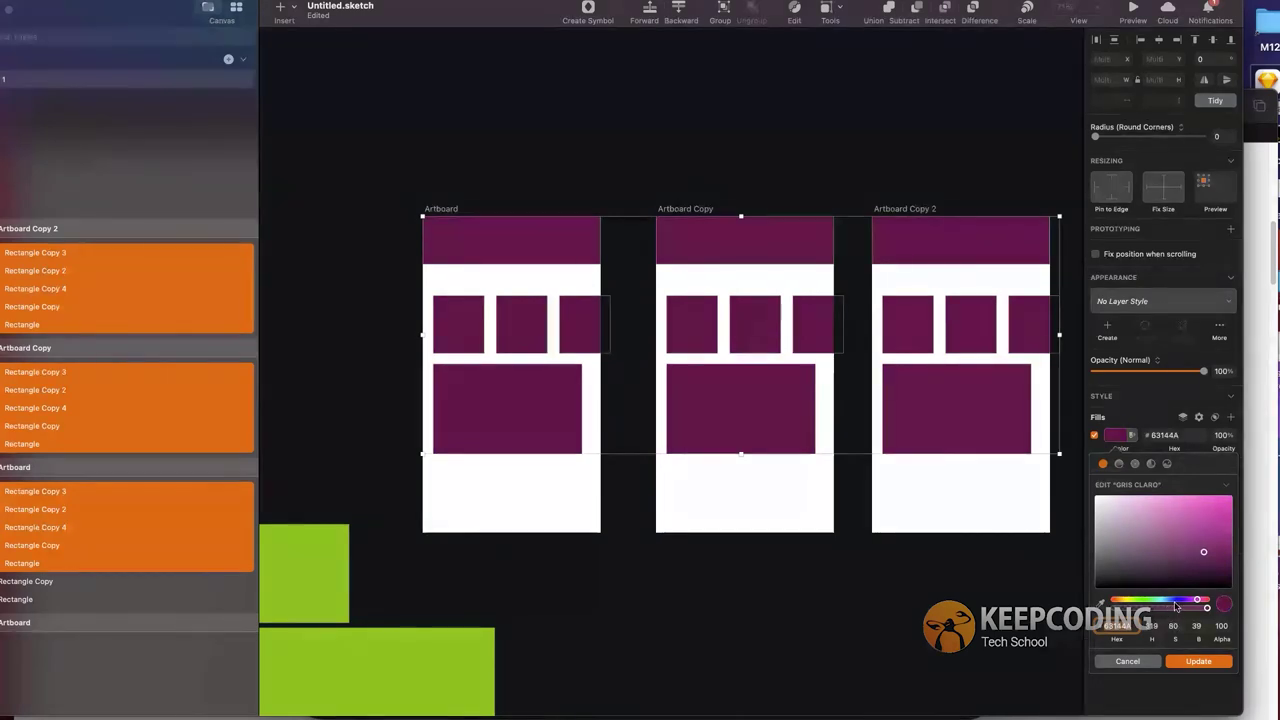
pyautogui.moveTo(1199, 603); pyautogui.dragTo(1205, 604)
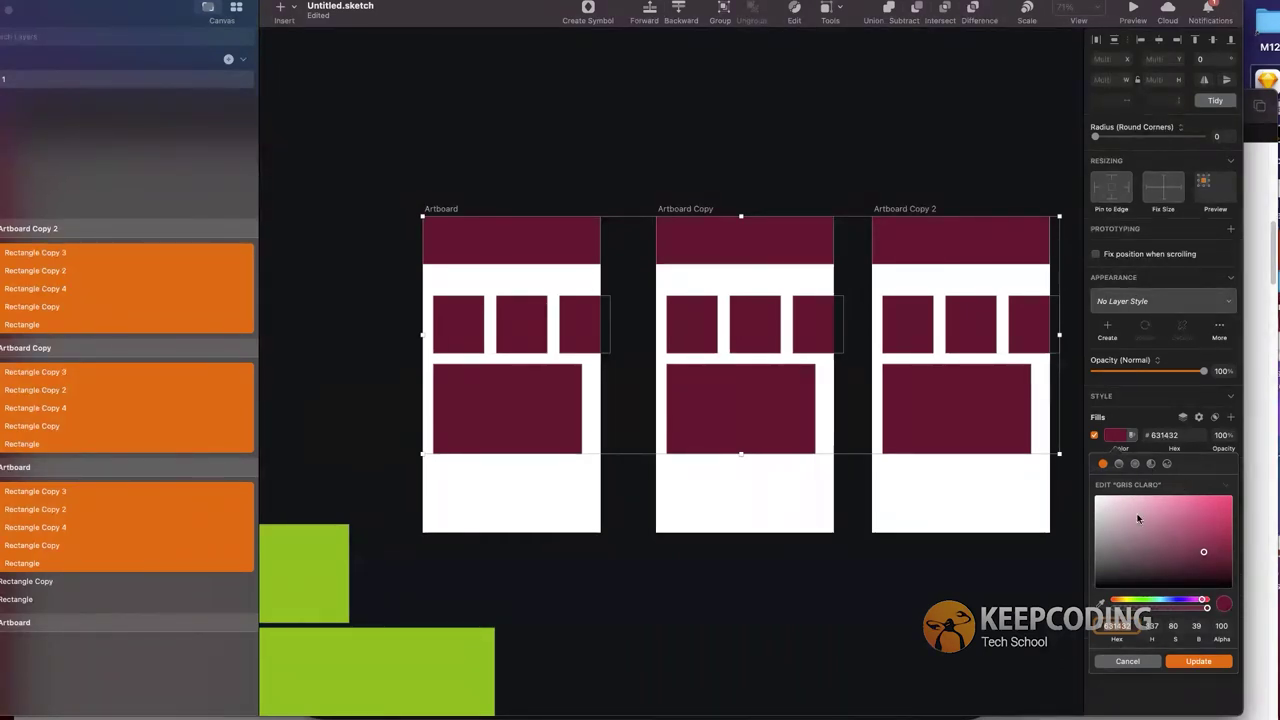
pyautogui.click(1166, 601)
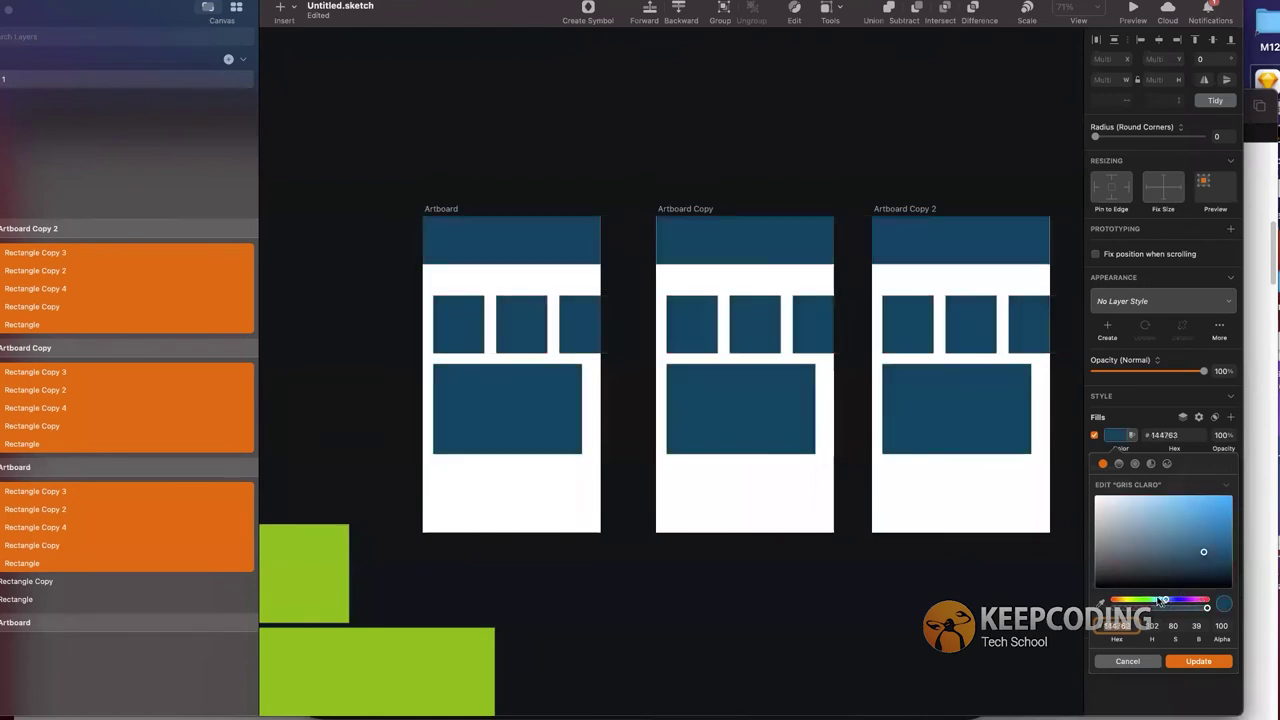
pyautogui.moveTo(1162, 600); pyautogui.dragTo(1155, 600)
pyautogui.click(1211, 504)
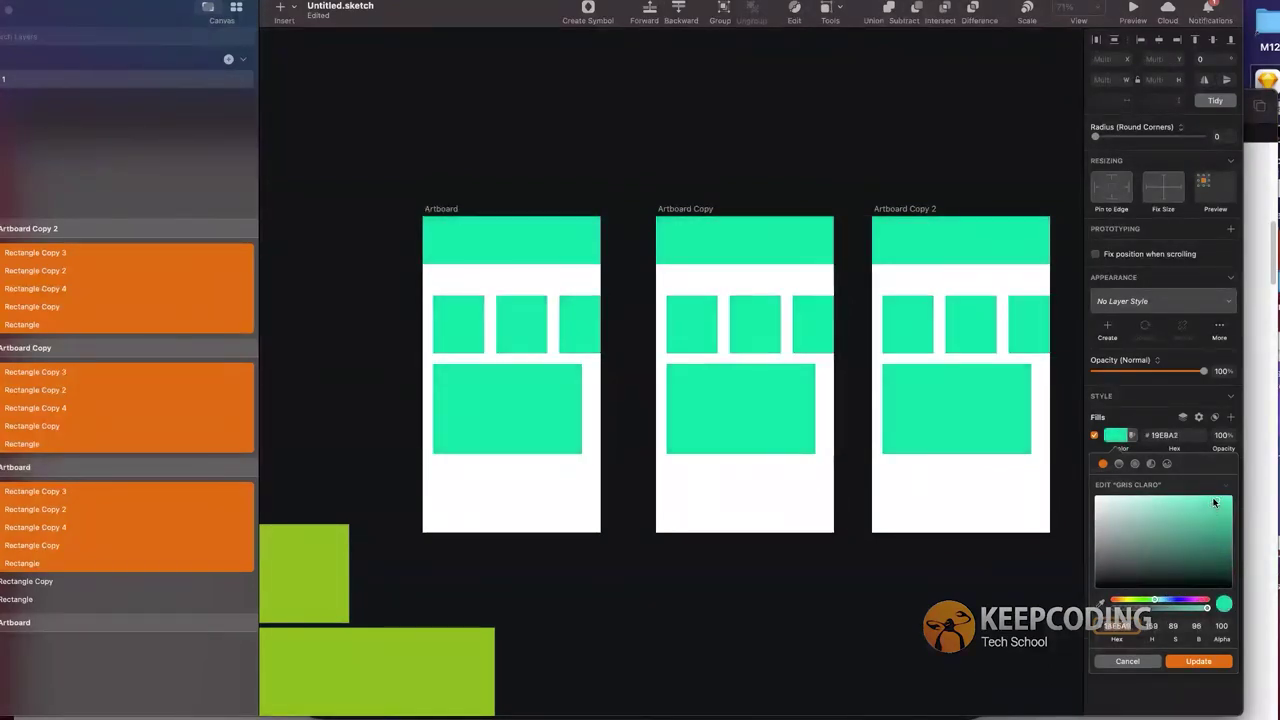
pyautogui.moveTo(1215, 503); pyautogui.dragTo(1224, 511)
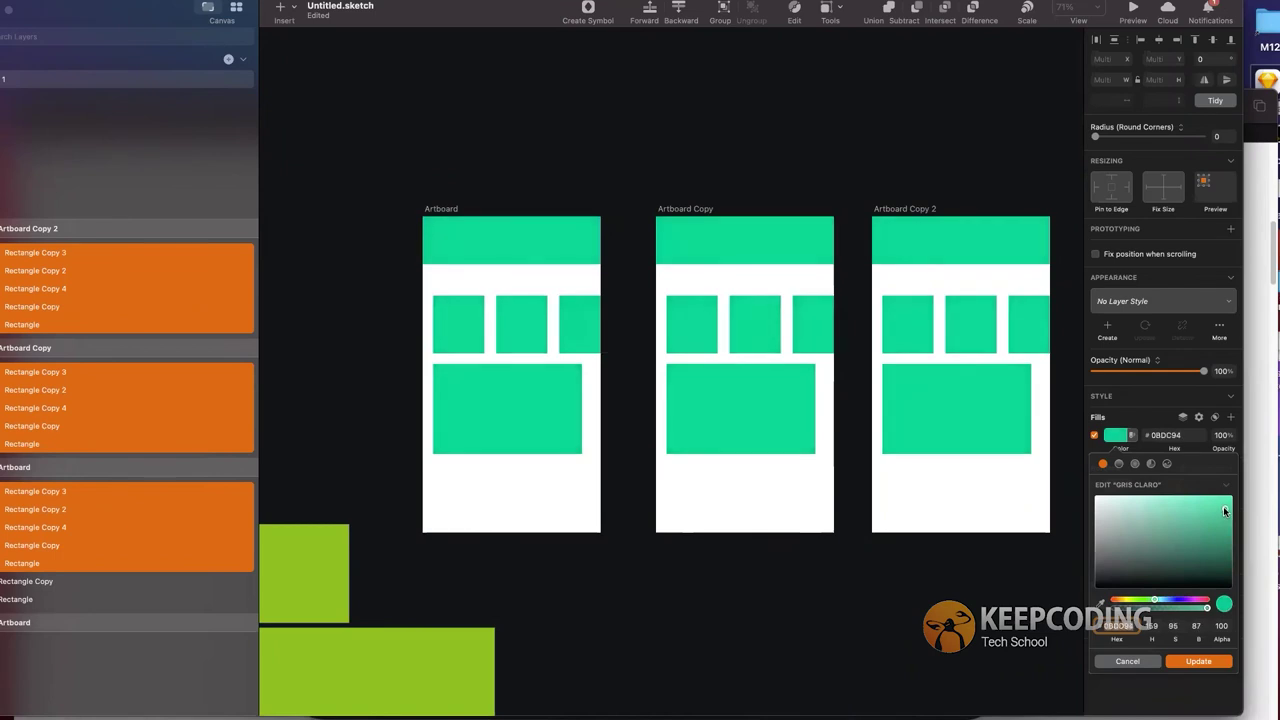
pyautogui.click(1110, 602)
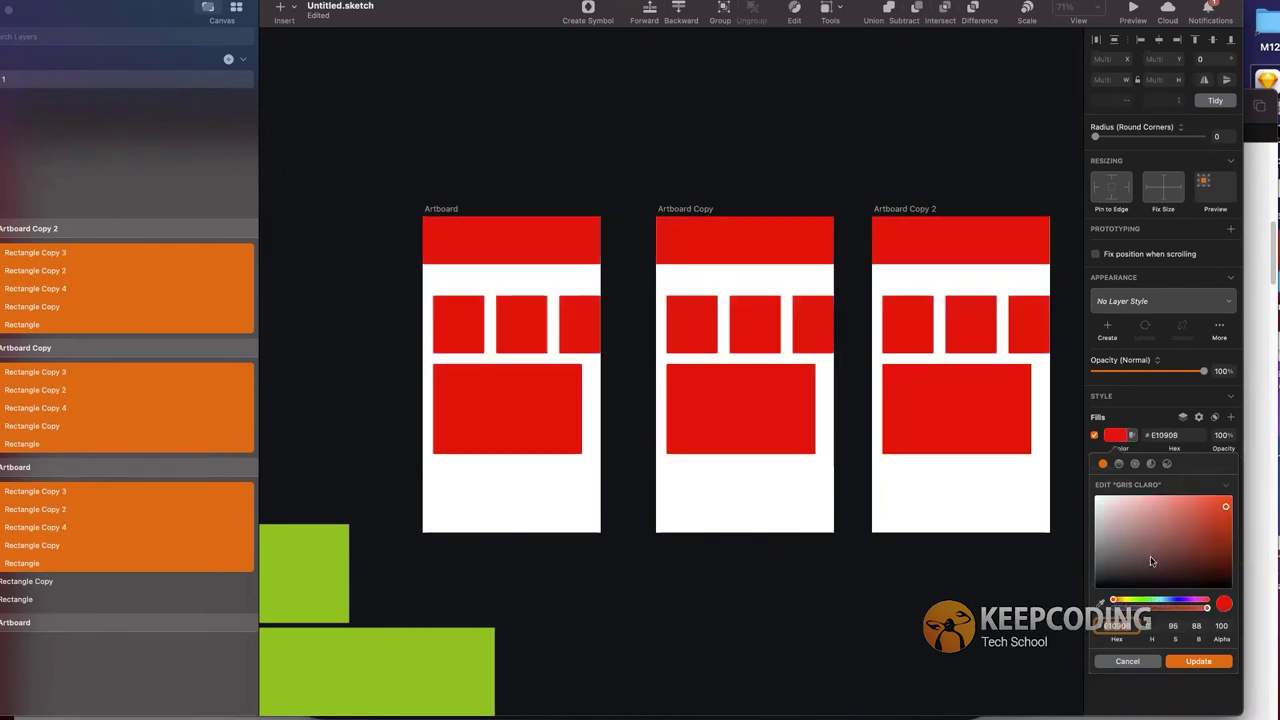
pyautogui.moveTo(1221, 538); pyautogui.dragTo(1220, 524)
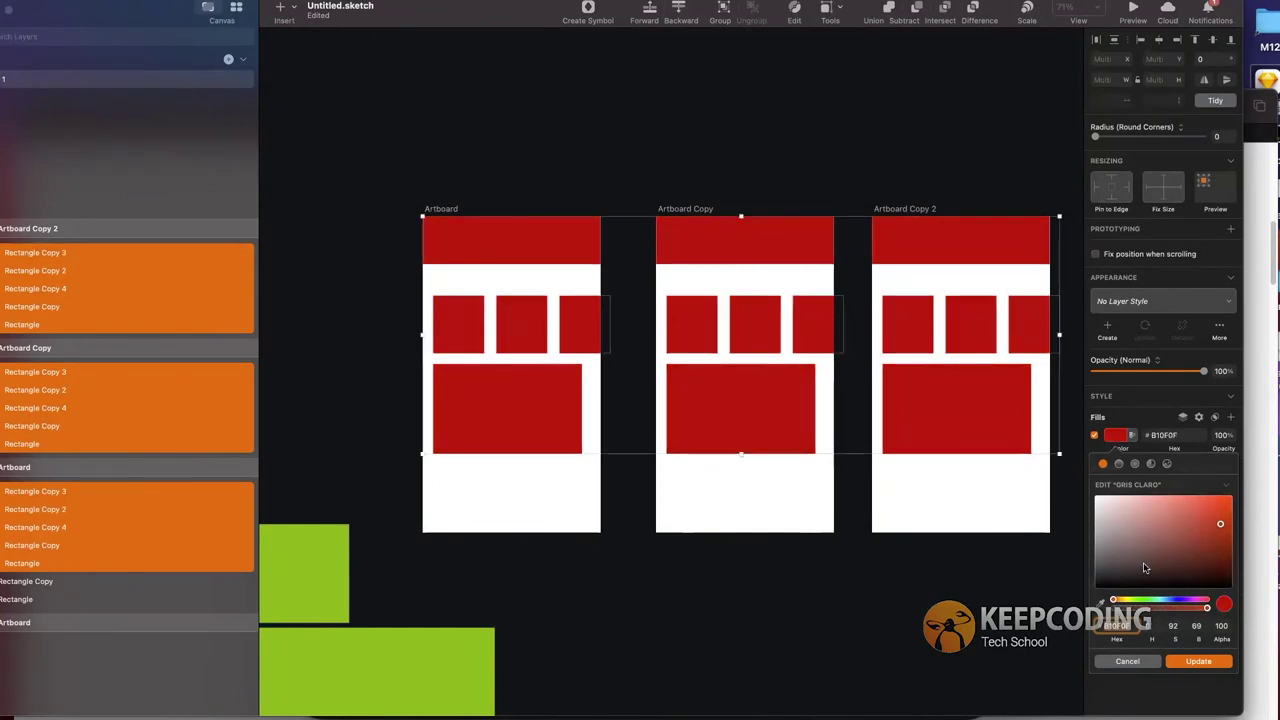
pyautogui.moveTo(1147, 600); pyautogui.dragTo(1113, 600)
pyautogui.click(932, 565)
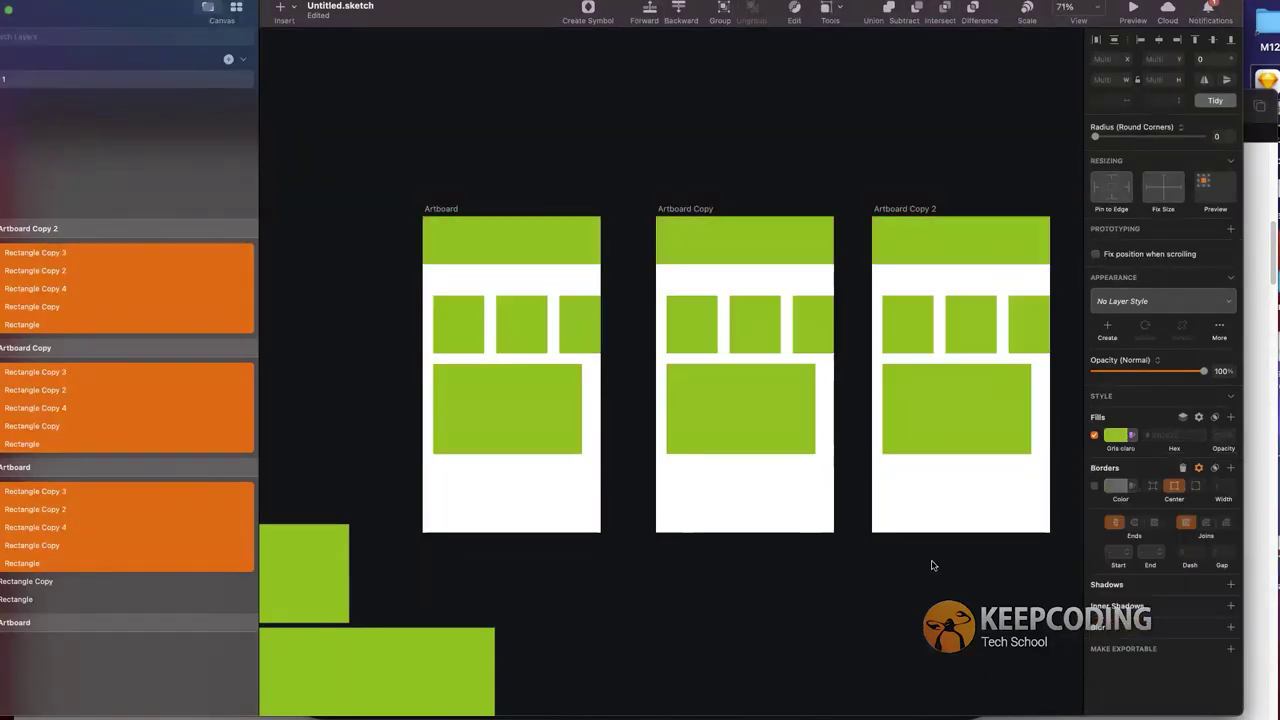